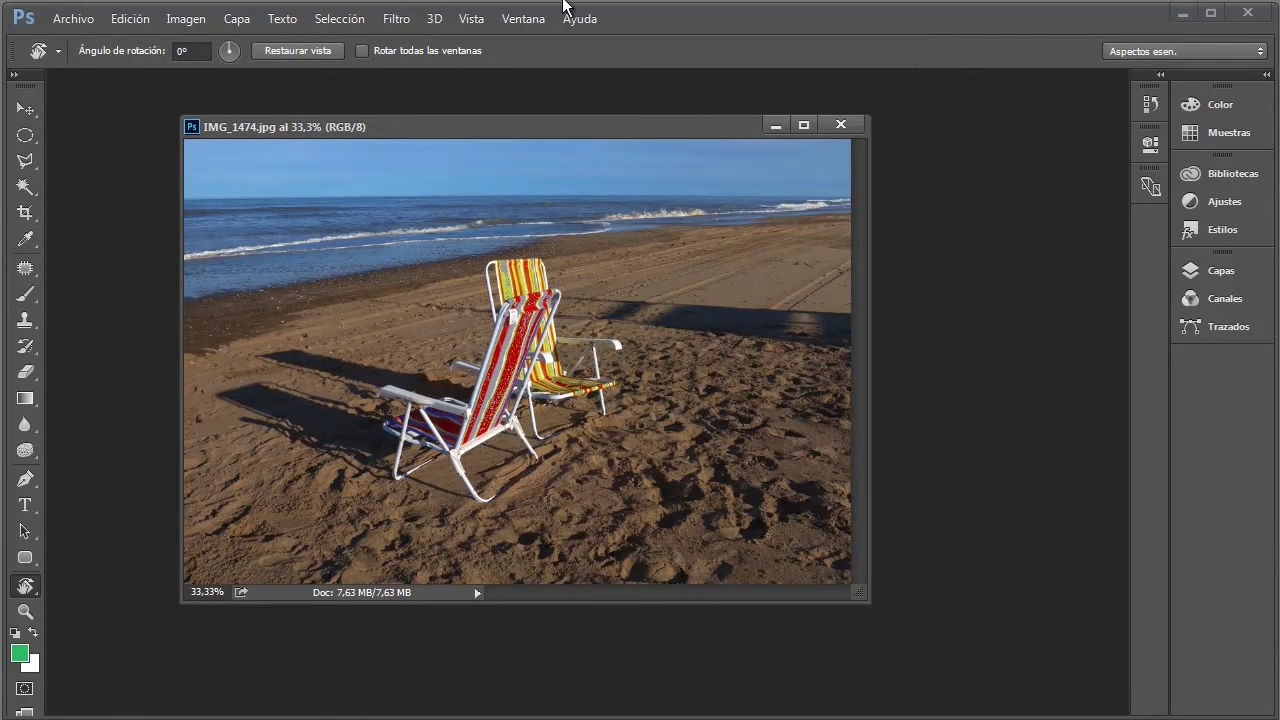
Show the Layers panel and float the Channels and Paths panels over the beach photo.
{"action": "left_click", "coordinate": [521, 19]}
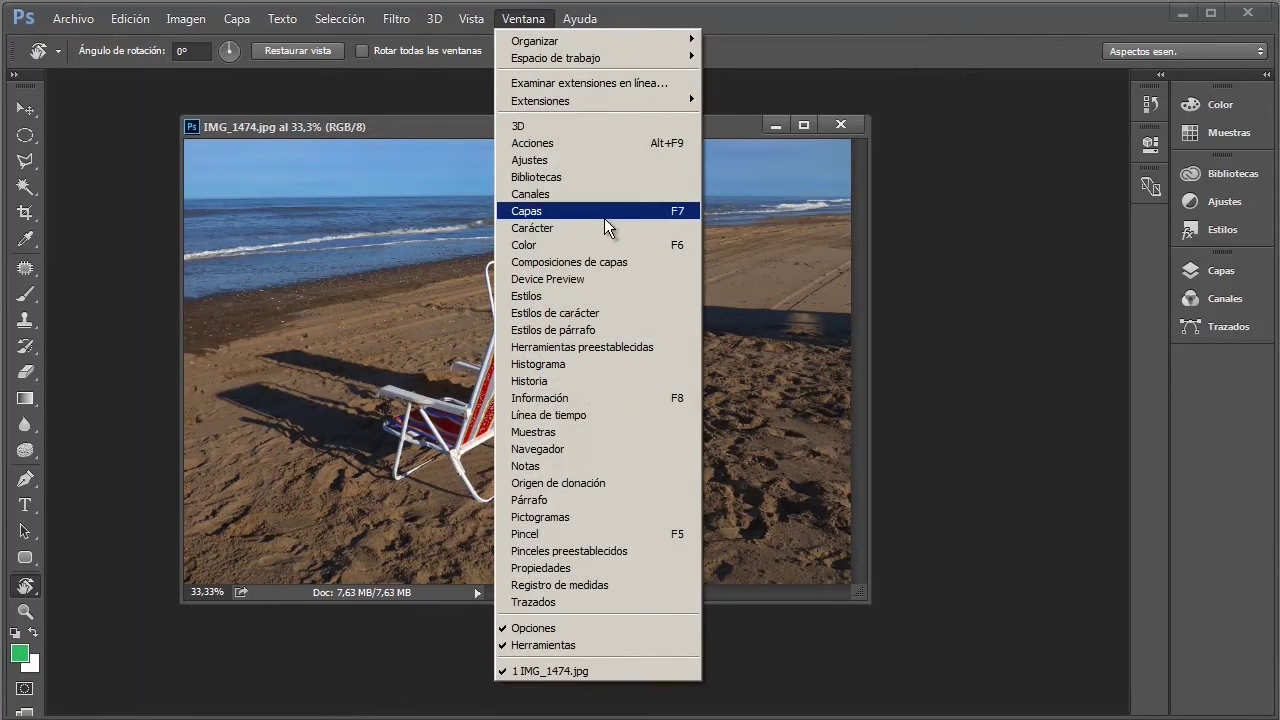
{"action": "left_click", "coordinate": [604, 213]}
{"action": "left_click_drag", "start_coordinate": [941, 257], "coordinate": [312, 378]}
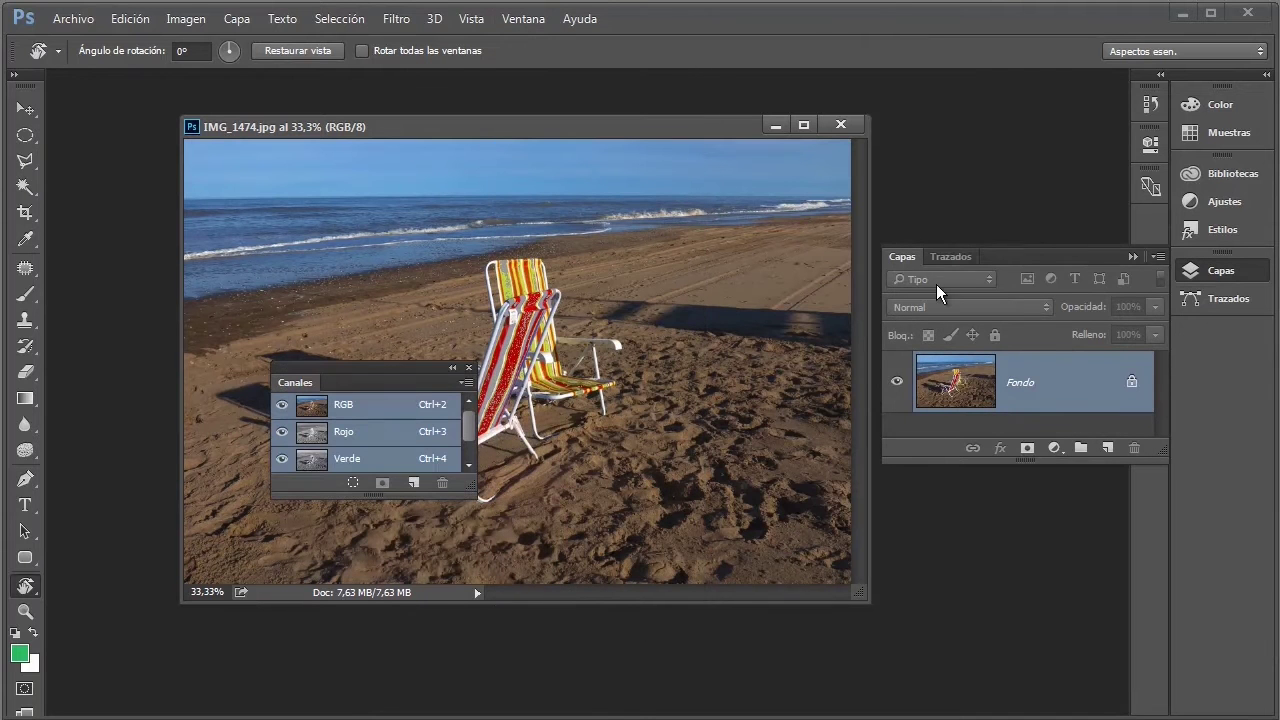
{"action": "left_click_drag", "start_coordinate": [938, 257], "coordinate": [681, 440]}
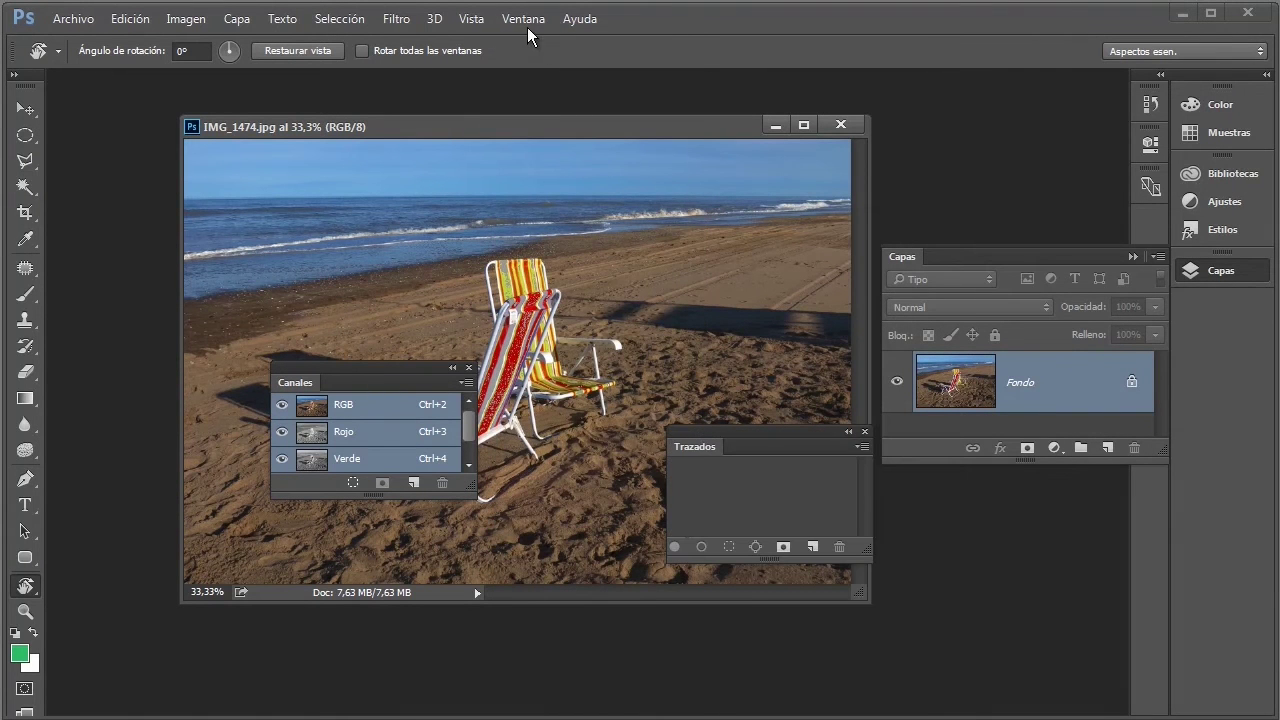
Show the History panel and move it to the lower right.
{"action": "left_click", "coordinate": [523, 19]}
{"action": "left_click", "coordinate": [570, 381]}
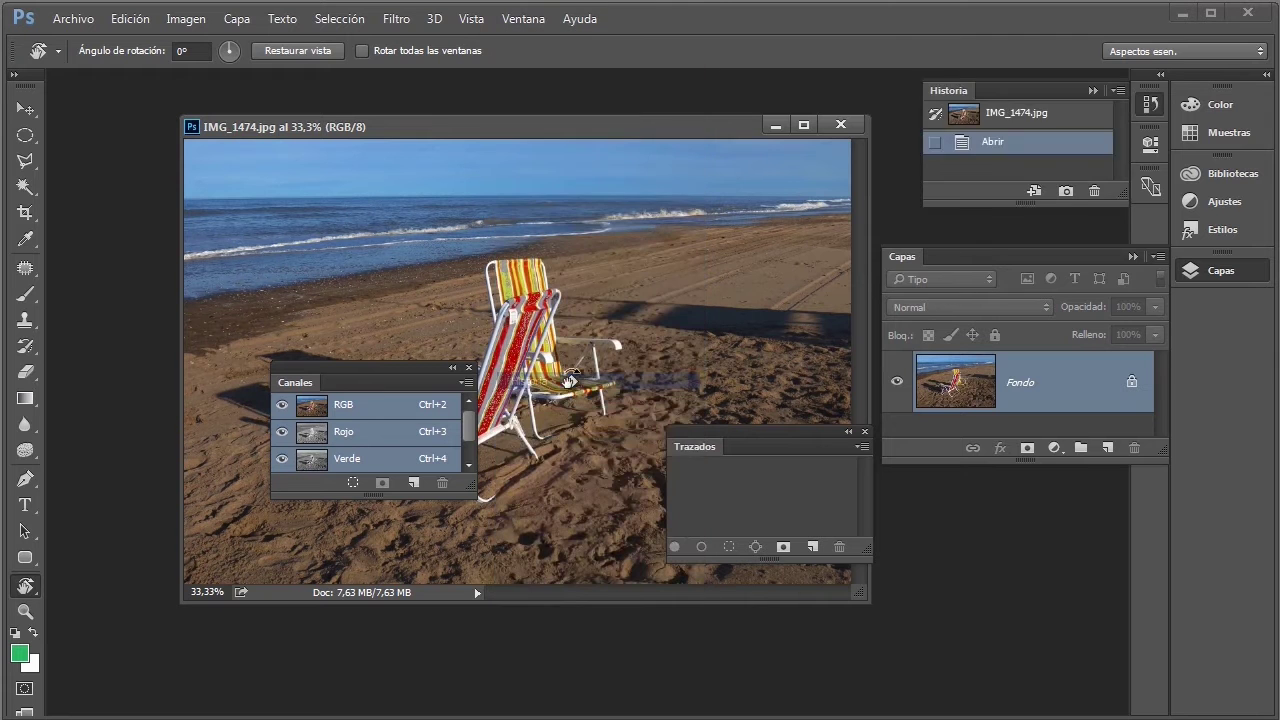
{"action": "left_click_drag", "start_coordinate": [970, 95], "coordinate": [950, 541]}
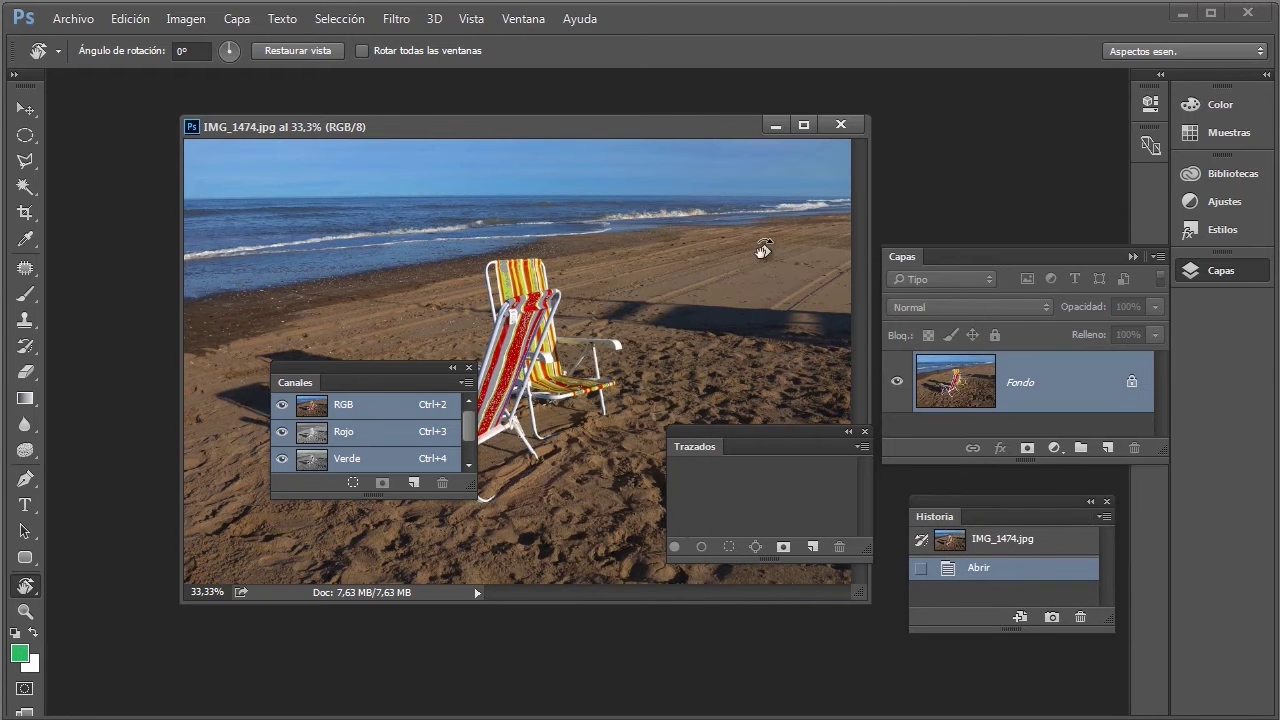
{"action": "left_click", "coordinate": [523, 19]}
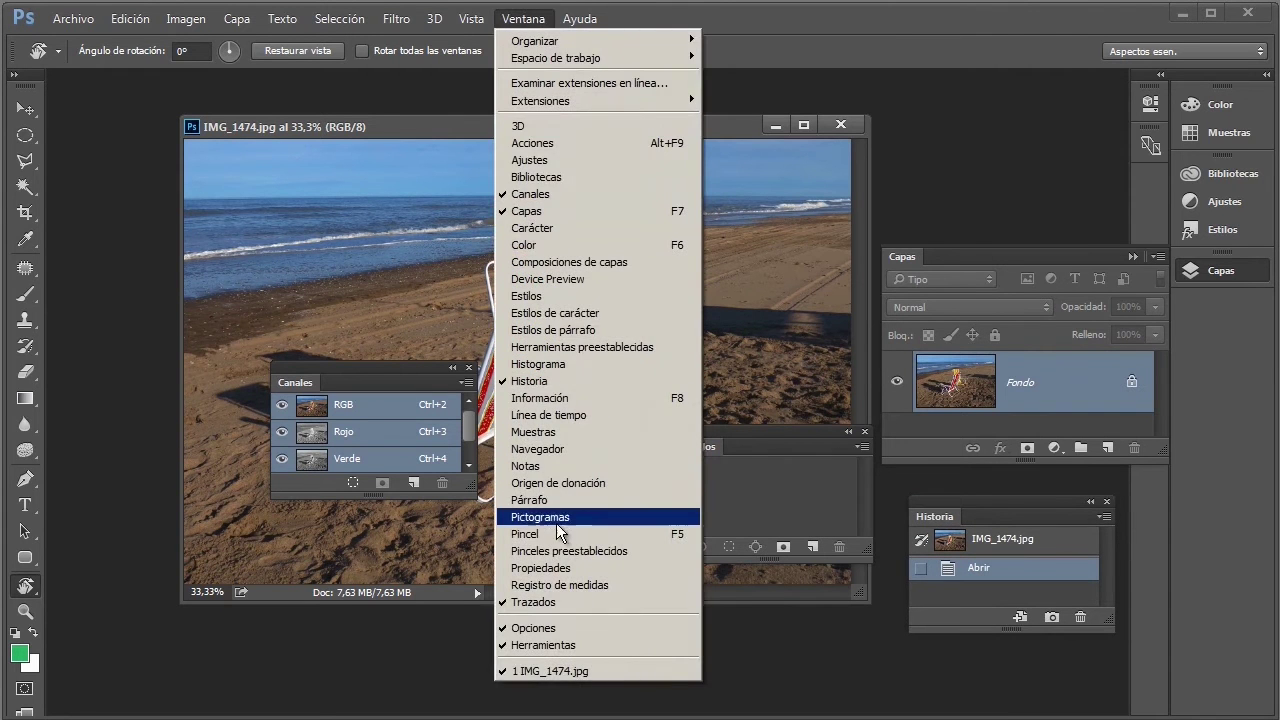
Show the Brush panel at the lower left and expand the Properties panel.
{"action": "left_click", "coordinate": [555, 534]}
{"action": "left_click_drag", "start_coordinate": [1030, 165], "coordinate": [503, 532]}
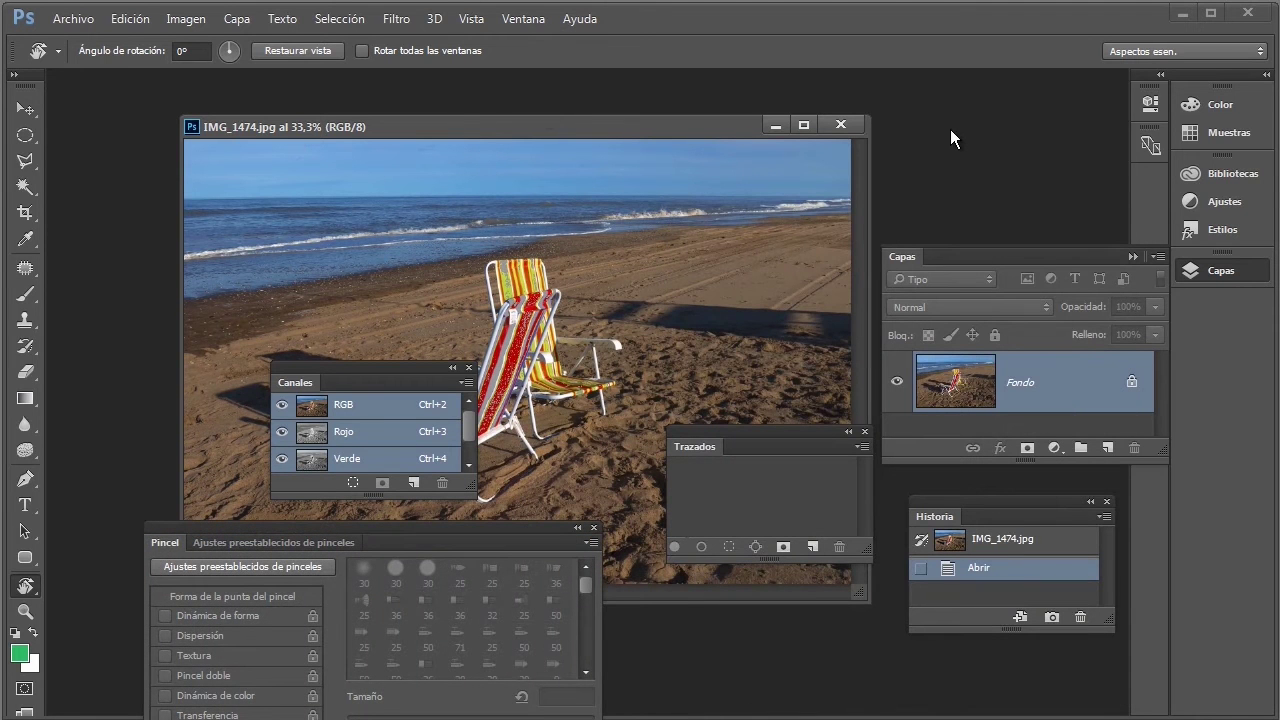
{"action": "left_click", "coordinate": [1160, 75]}
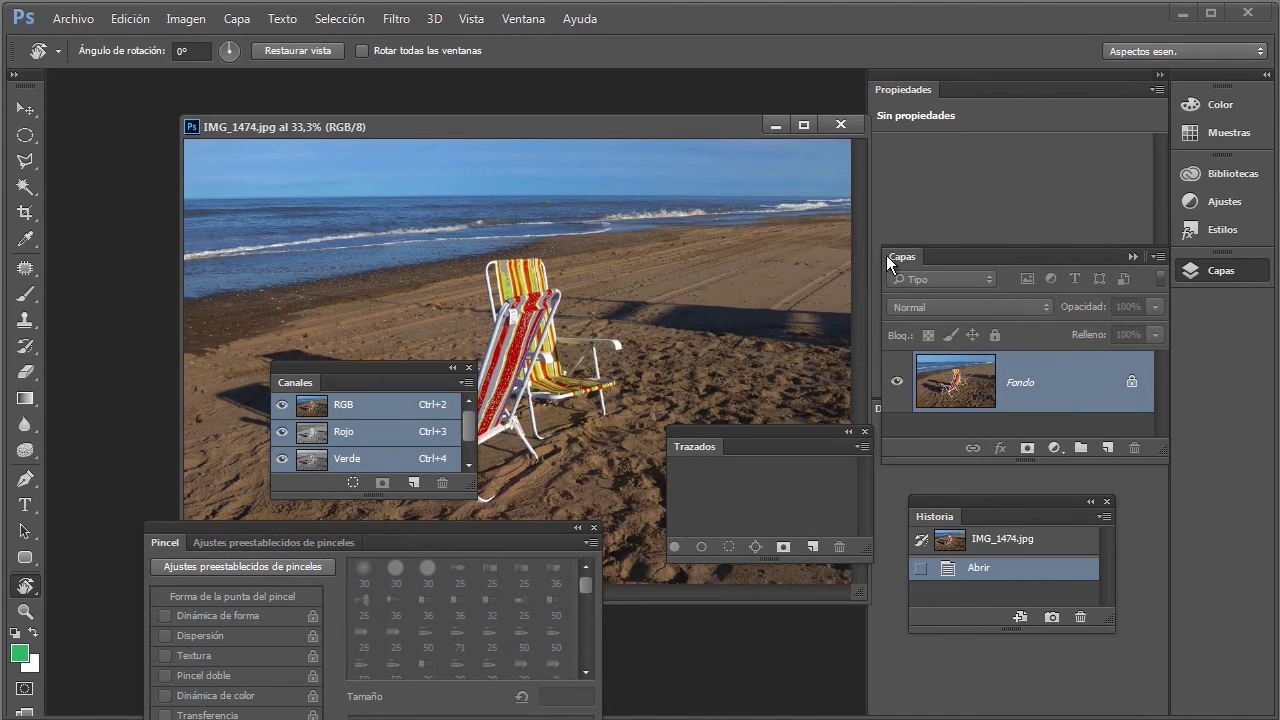
Move the photo window left and place the History panel beside the Paths panel.
{"action": "left_click_drag", "start_coordinate": [651, 125], "coordinate": [565, 131]}
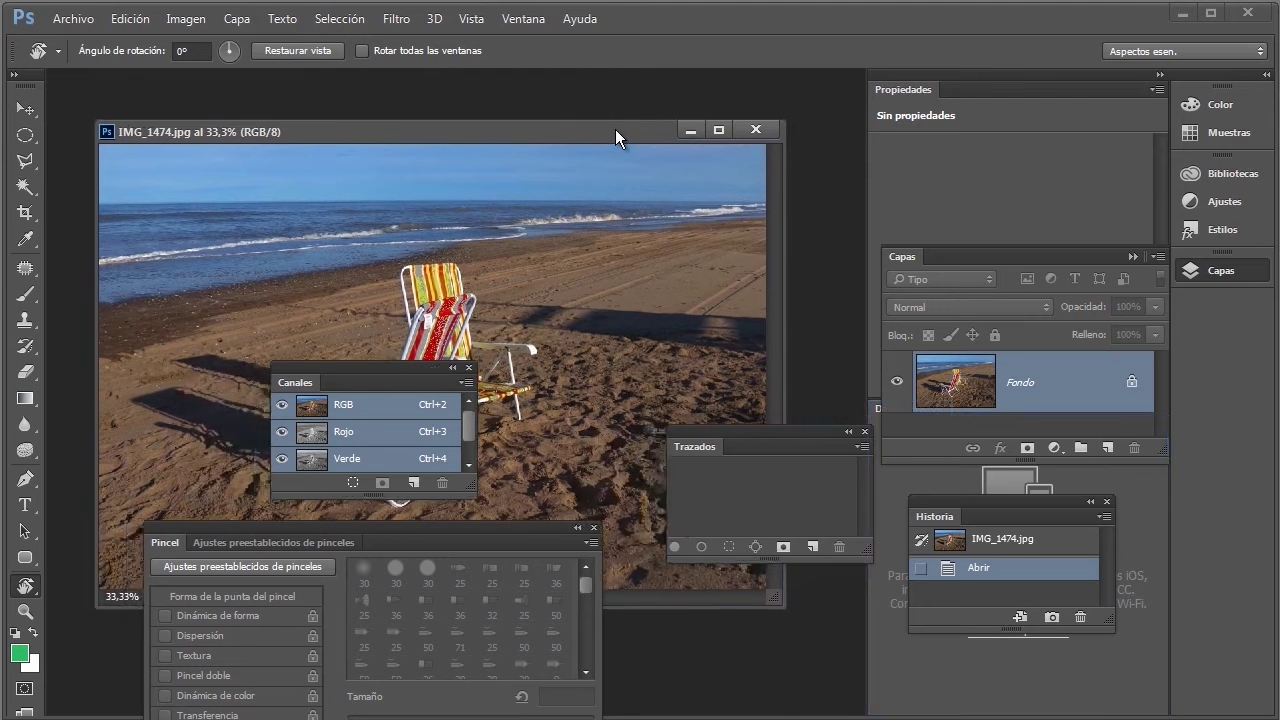
{"action": "left_click_drag", "start_coordinate": [767, 431], "coordinate": [724, 395]}
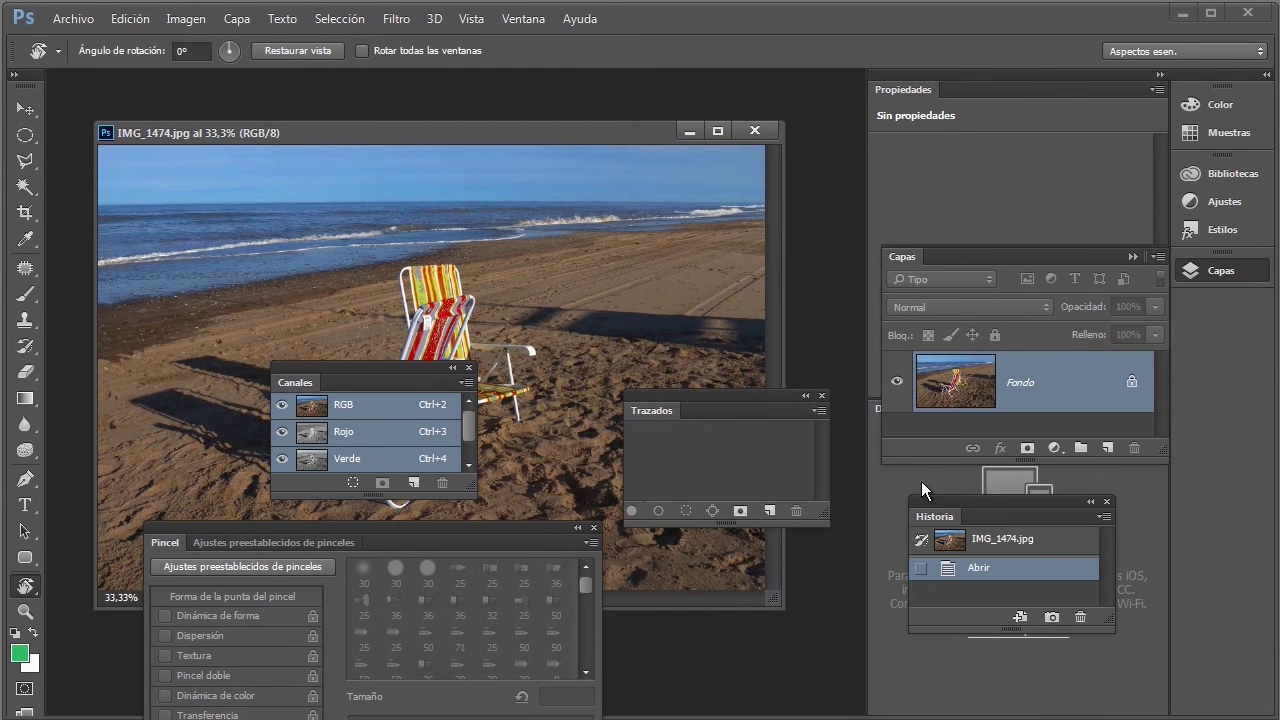
{"action": "left_click_drag", "start_coordinate": [967, 512], "coordinate": [681, 579]}
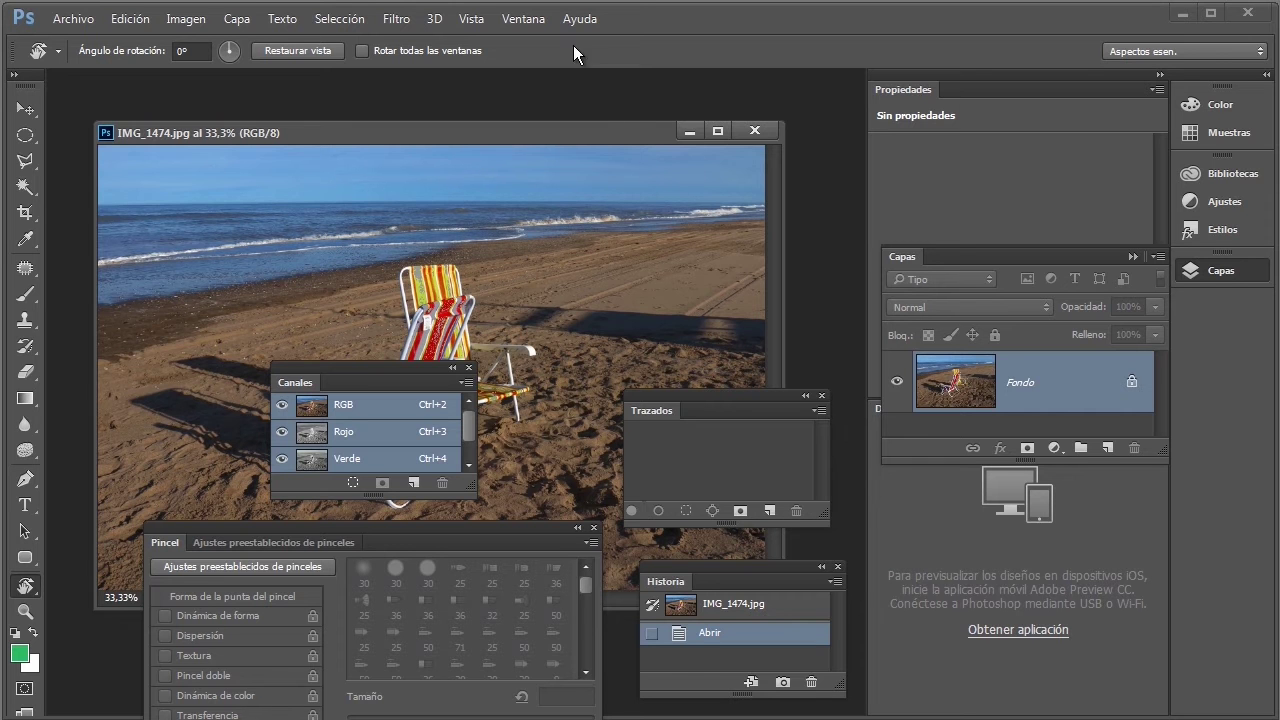
{"action": "left_click", "coordinate": [530, 25]}
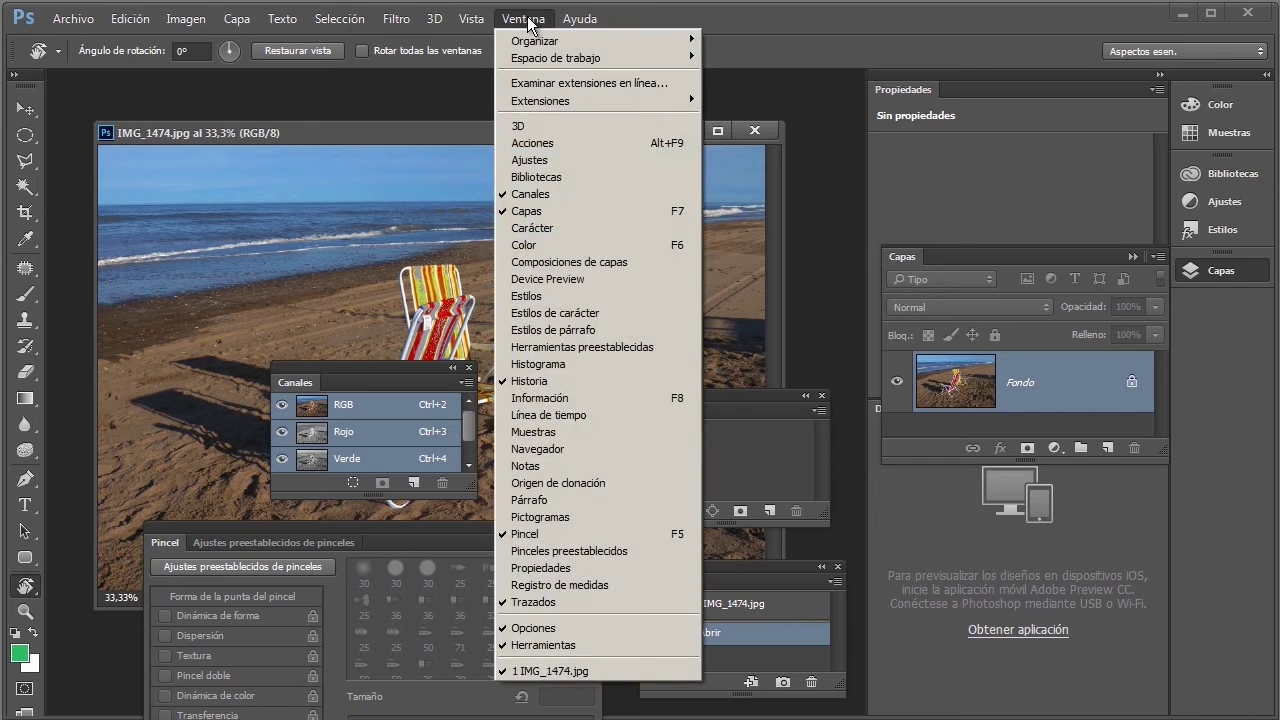
{"action": "mouse_move", "coordinate": [556, 58]}
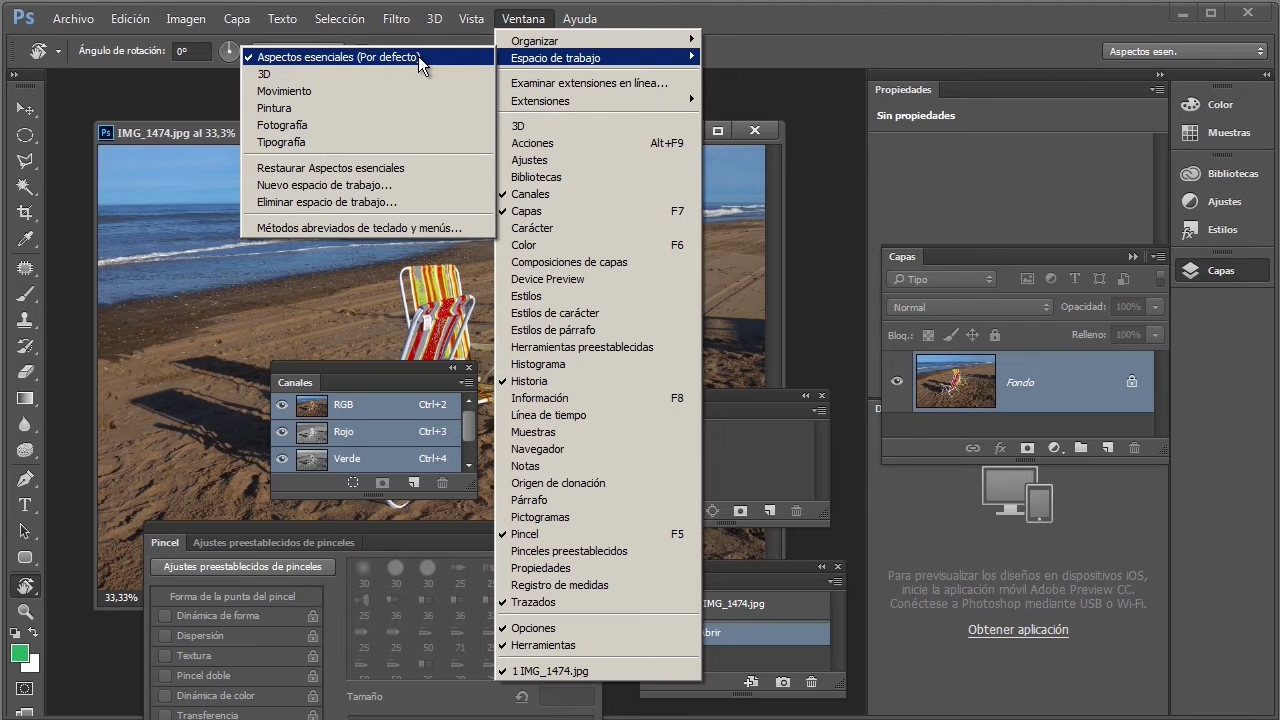
Reset to the Aspectos esenciales workspace, docking Color, Libraries and Layers on the right.
{"action": "left_click", "coordinate": [444, 170]}
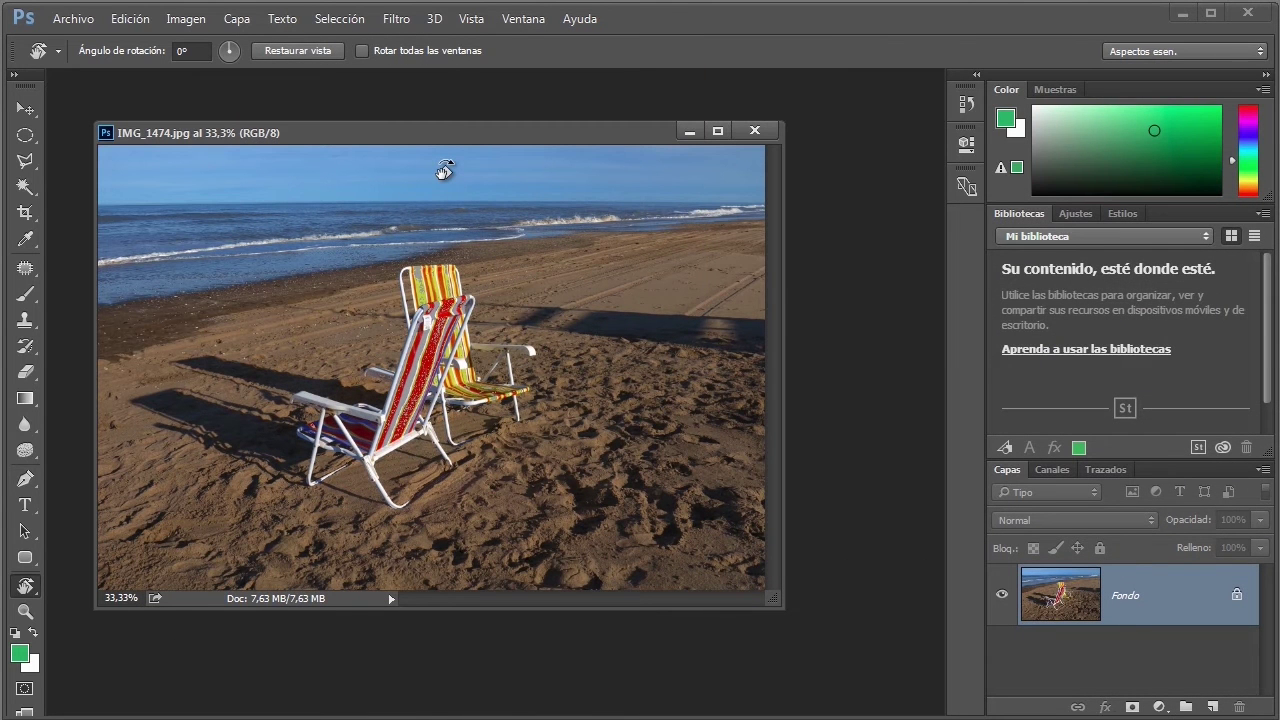
{"action": "left_click", "coordinate": [538, 24]}
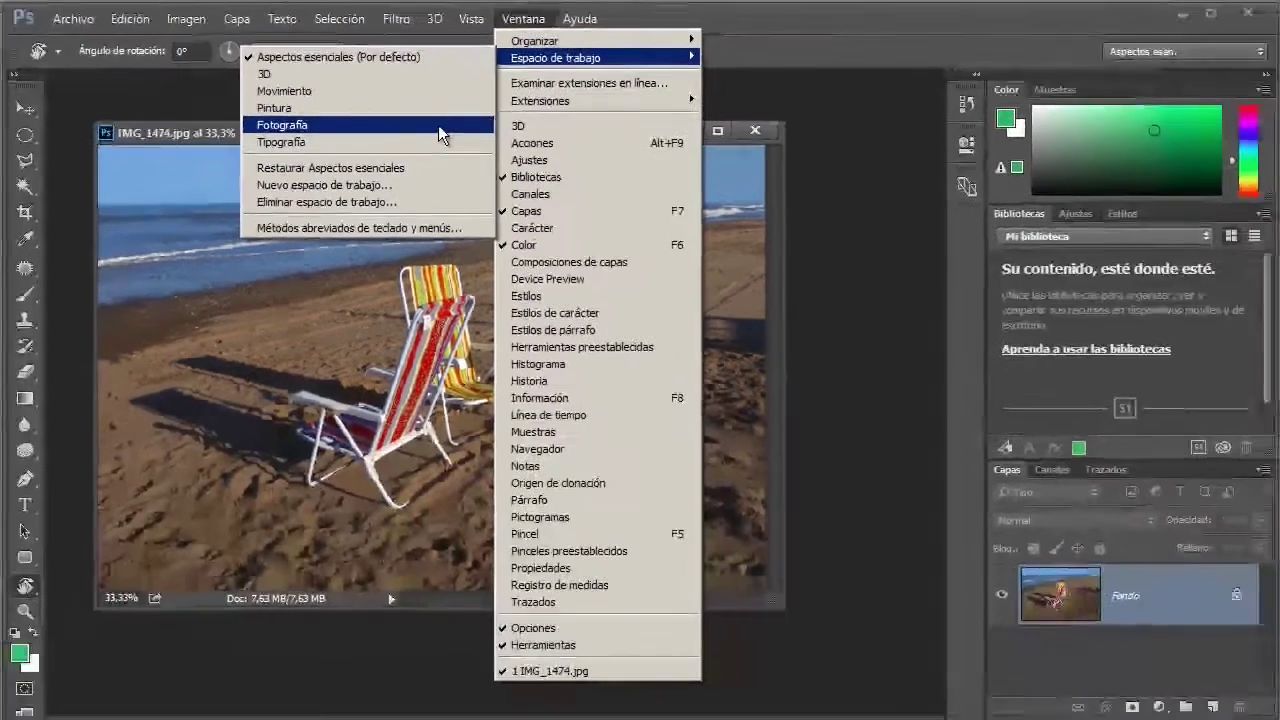
Switch to the Fotografía workspace with Histogram above Libraries and Layers.
{"action": "left_click", "coordinate": [438, 125]}
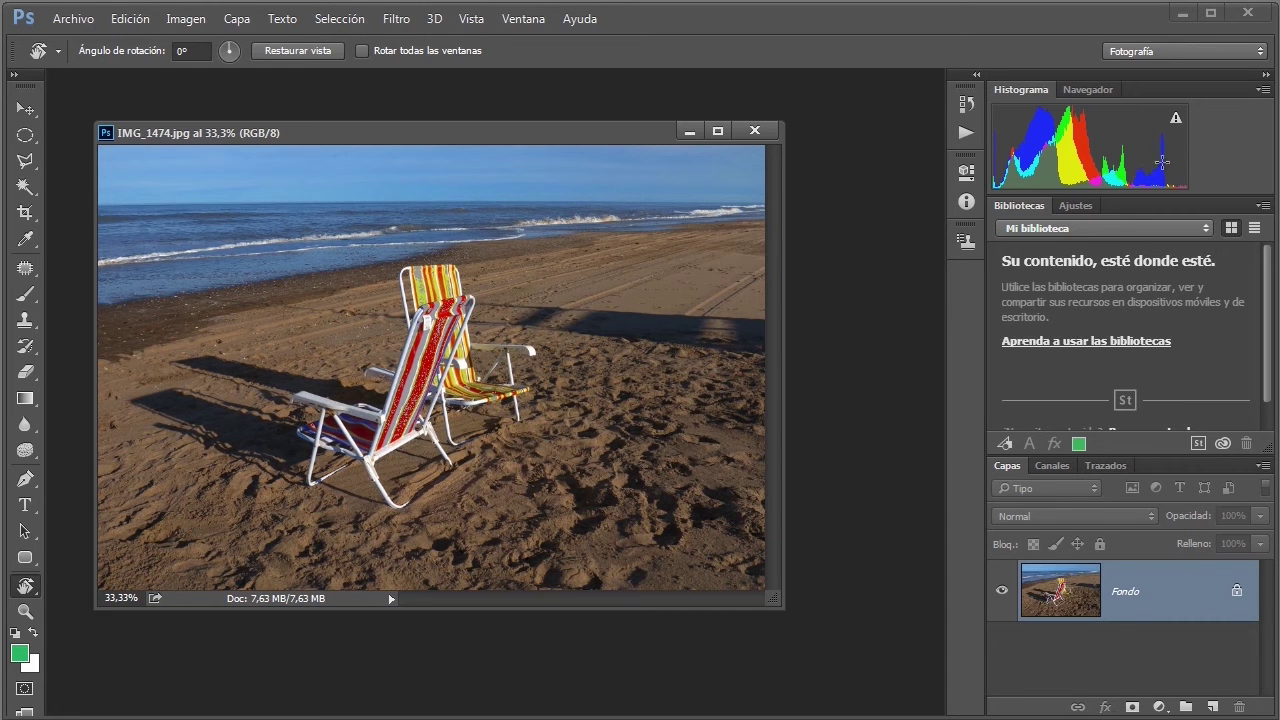
Collapse both docked panel columns to icons and centre the beach photo window.
{"action": "left_click", "coordinate": [976, 74]}
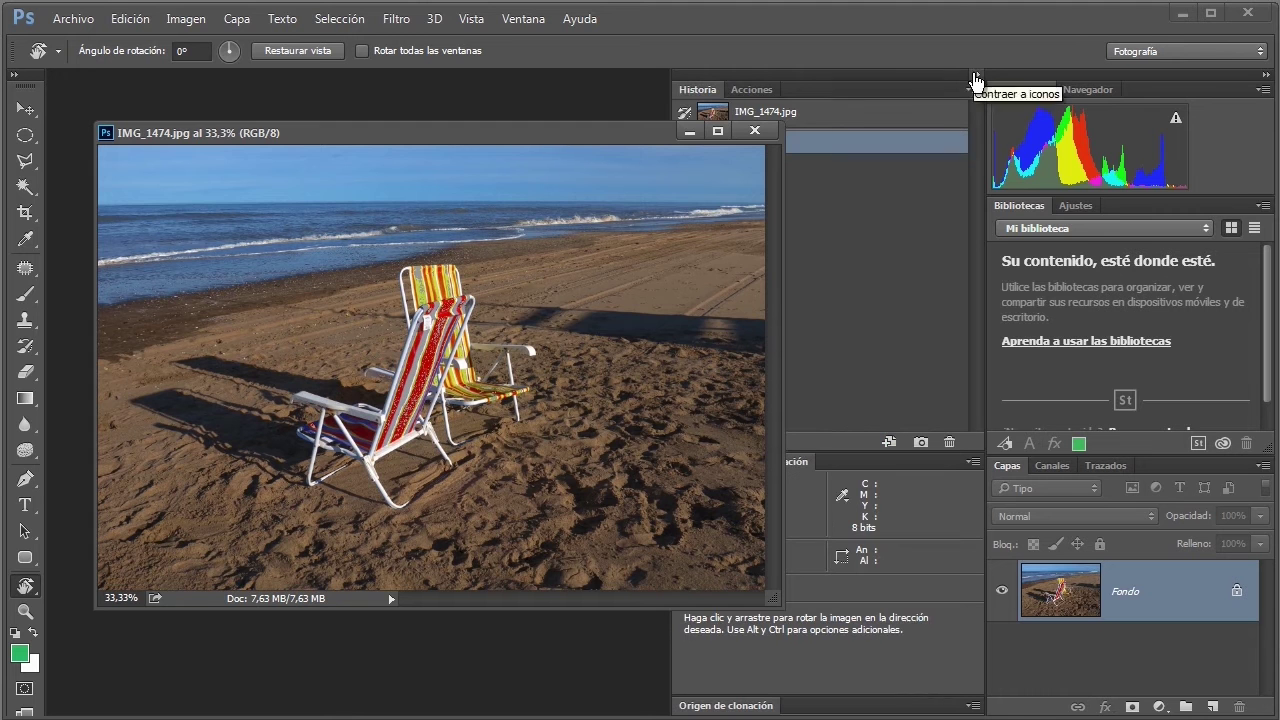
{"action": "left_click_drag", "start_coordinate": [645, 143], "coordinate": [462, 157]}
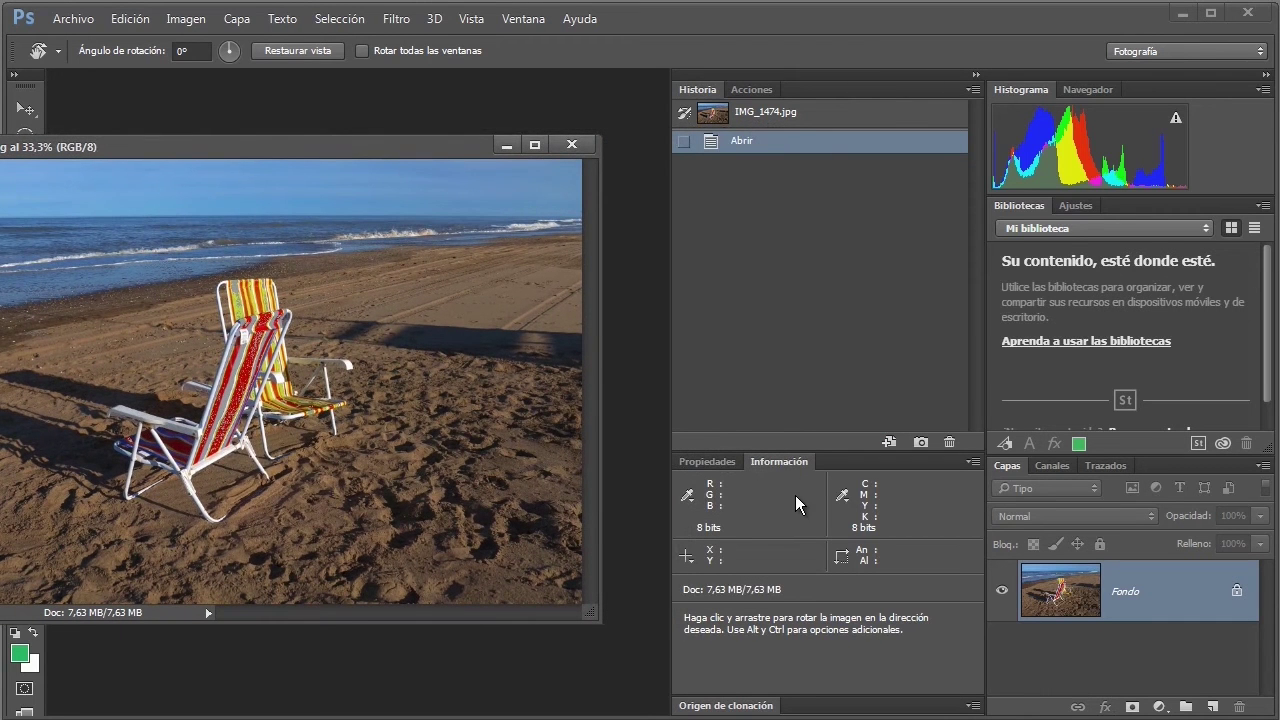
{"action": "left_click", "coordinate": [977, 75]}
{"action": "left_click", "coordinate": [1266, 75]}
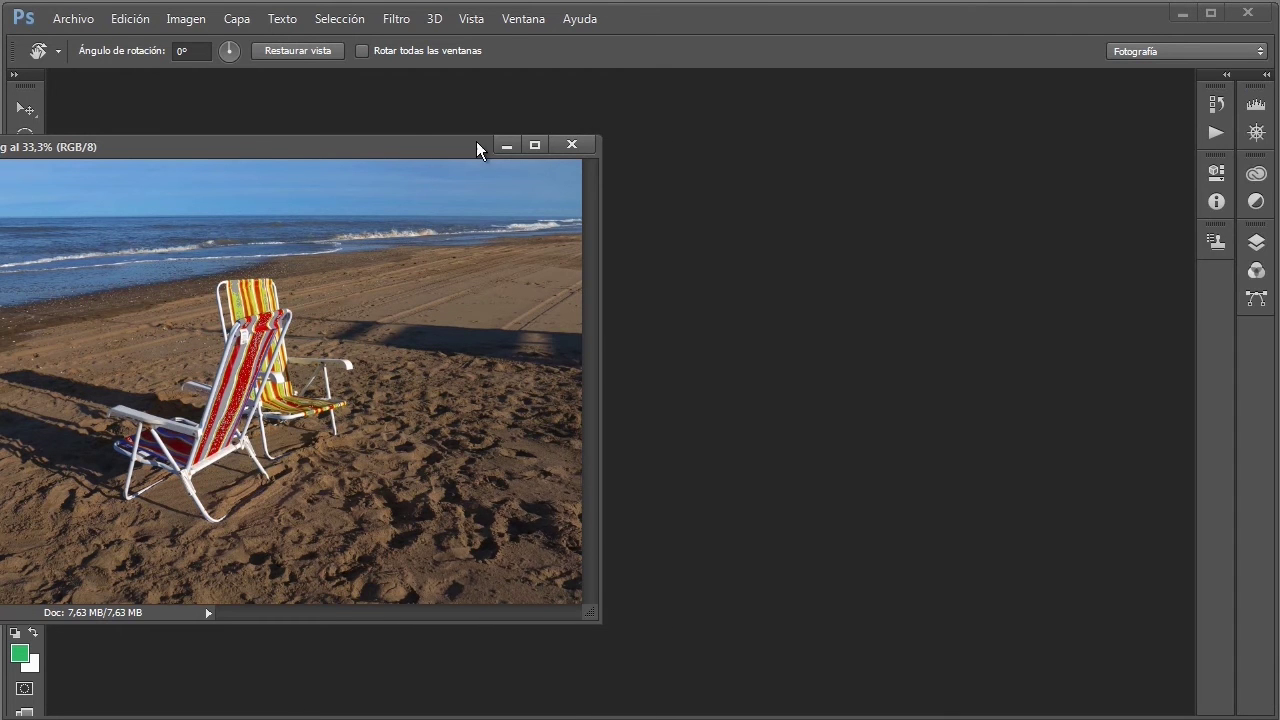
{"action": "left_click_drag", "start_coordinate": [477, 148], "coordinate": [709, 140]}
{"action": "left_click", "coordinate": [525, 19]}
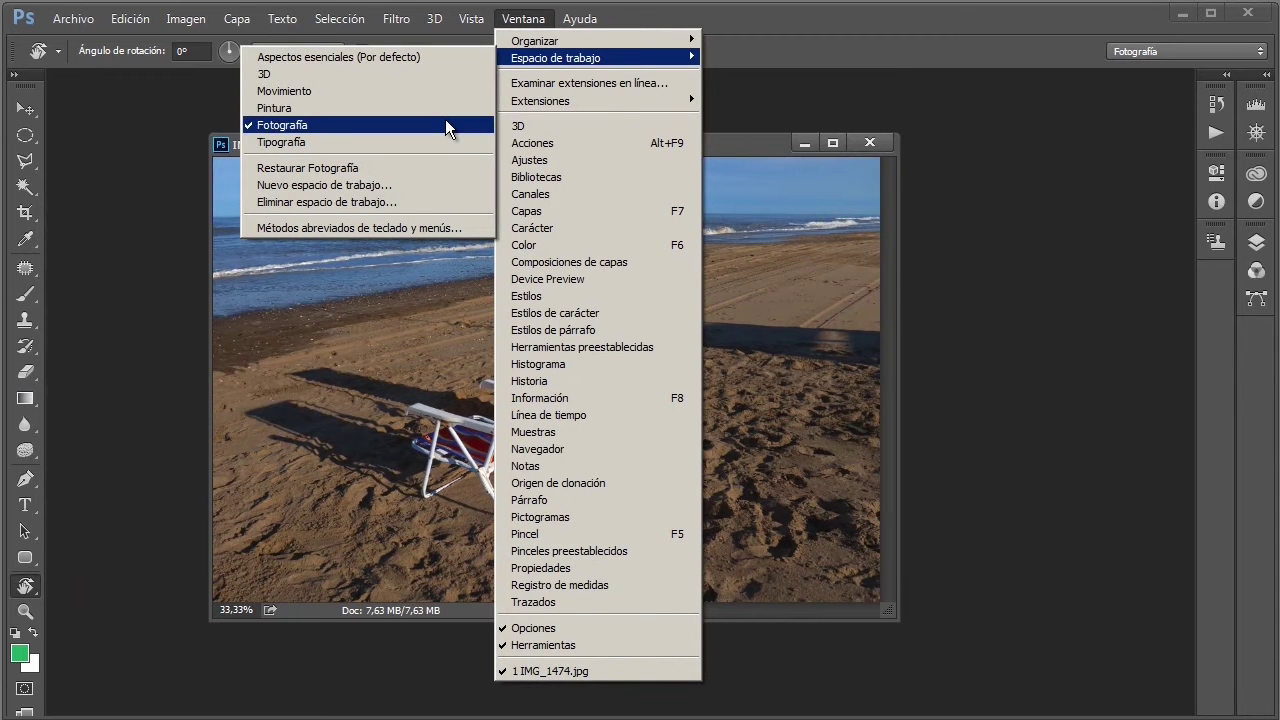
{"action": "left_click", "coordinate": [983, 195]}
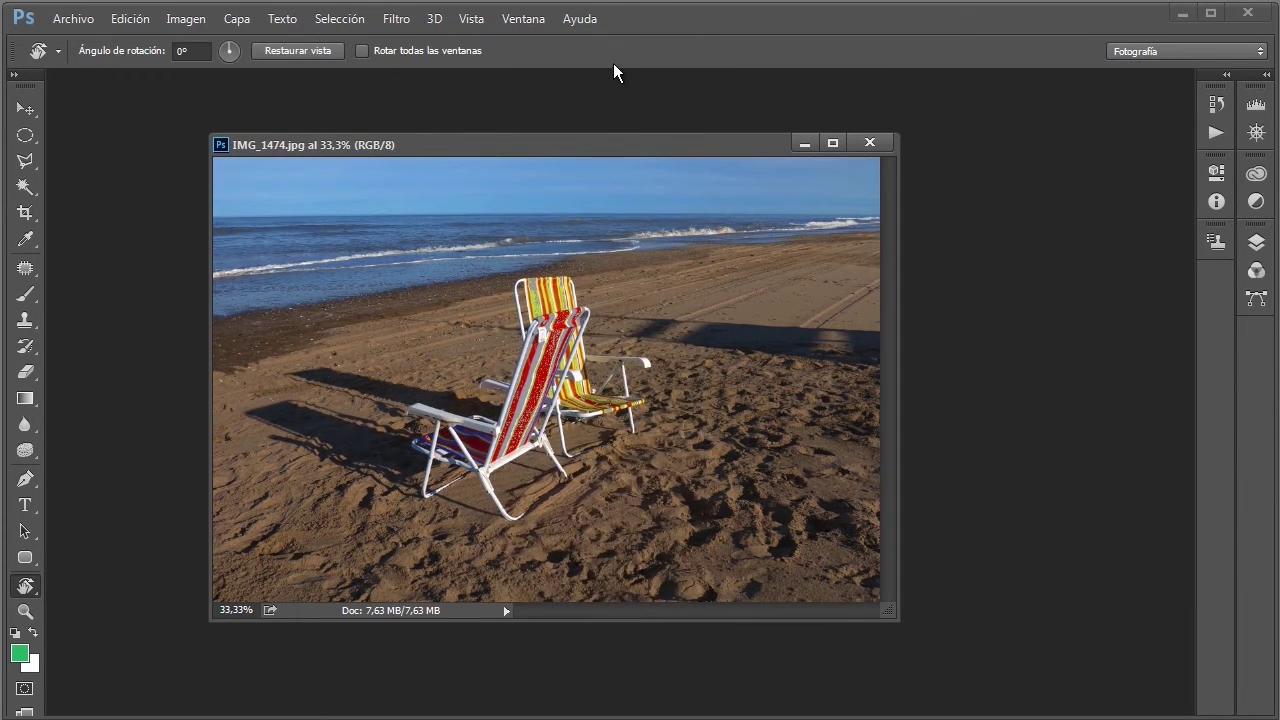
Float the Channels and Libraries panels over the beach photo.
{"action": "left_click", "coordinate": [523, 18]}
{"action": "left_click", "coordinate": [564, 190]}
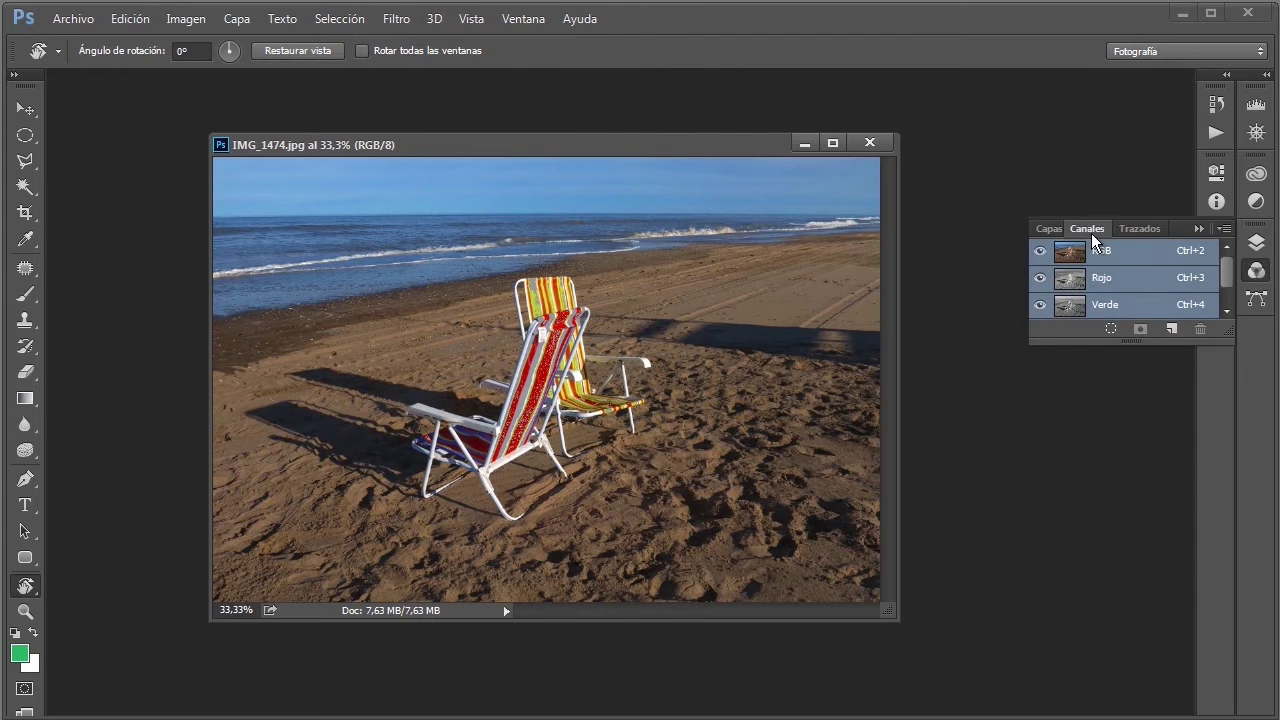
{"action": "left_click_drag", "start_coordinate": [1060, 238], "coordinate": [680, 422]}
{"action": "left_click", "coordinate": [471, 18]}
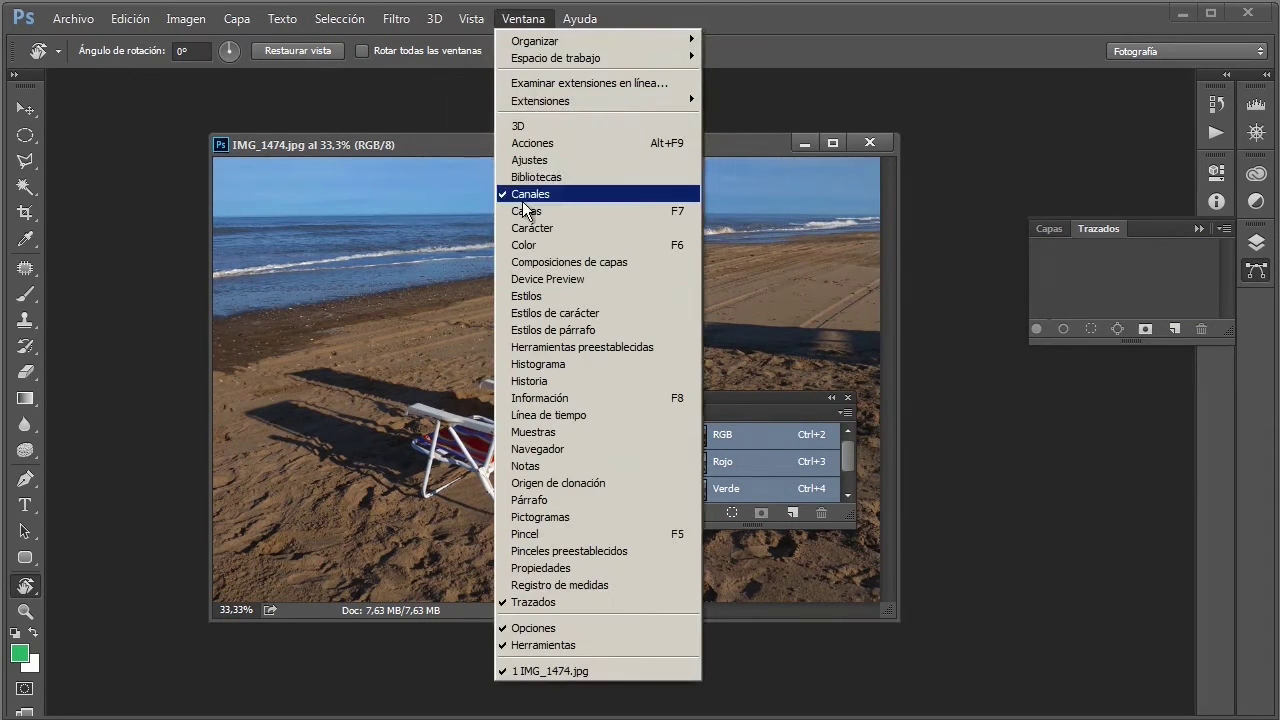
{"action": "left_click", "coordinate": [560, 150]}
{"action": "left_click_drag", "start_coordinate": [1088, 190], "coordinate": [418, 257]}
Float the Glyphs panel lower down, then restore the Fotografía workspace layout.
{"action": "left_click", "coordinate": [523, 18]}
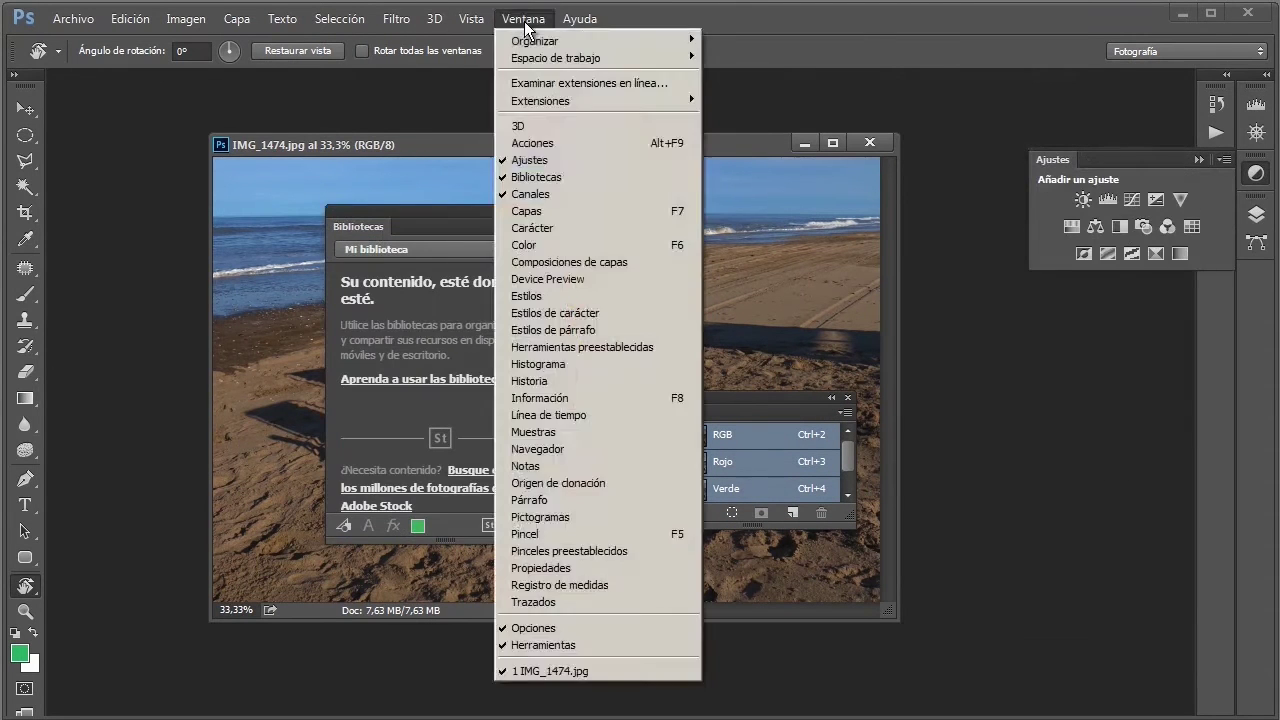
{"action": "left_click", "coordinate": [572, 514]}
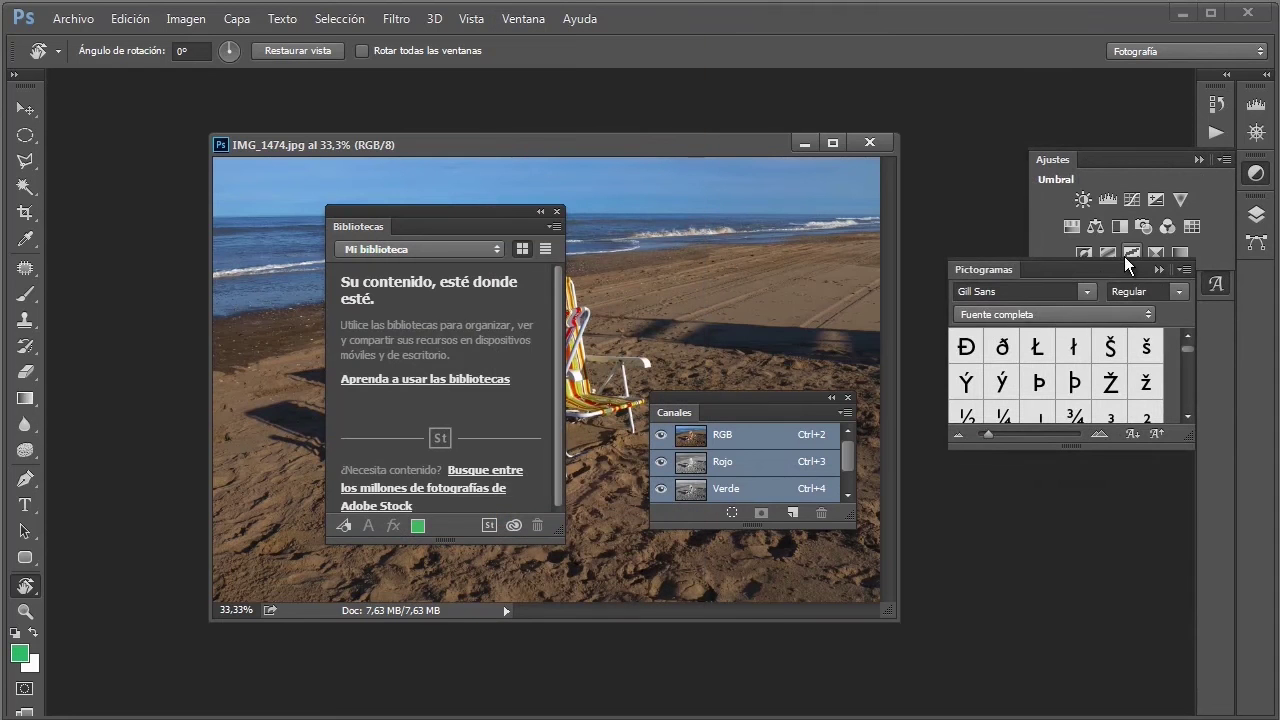
{"action": "left_click_drag", "start_coordinate": [1000, 269], "coordinate": [941, 423]}
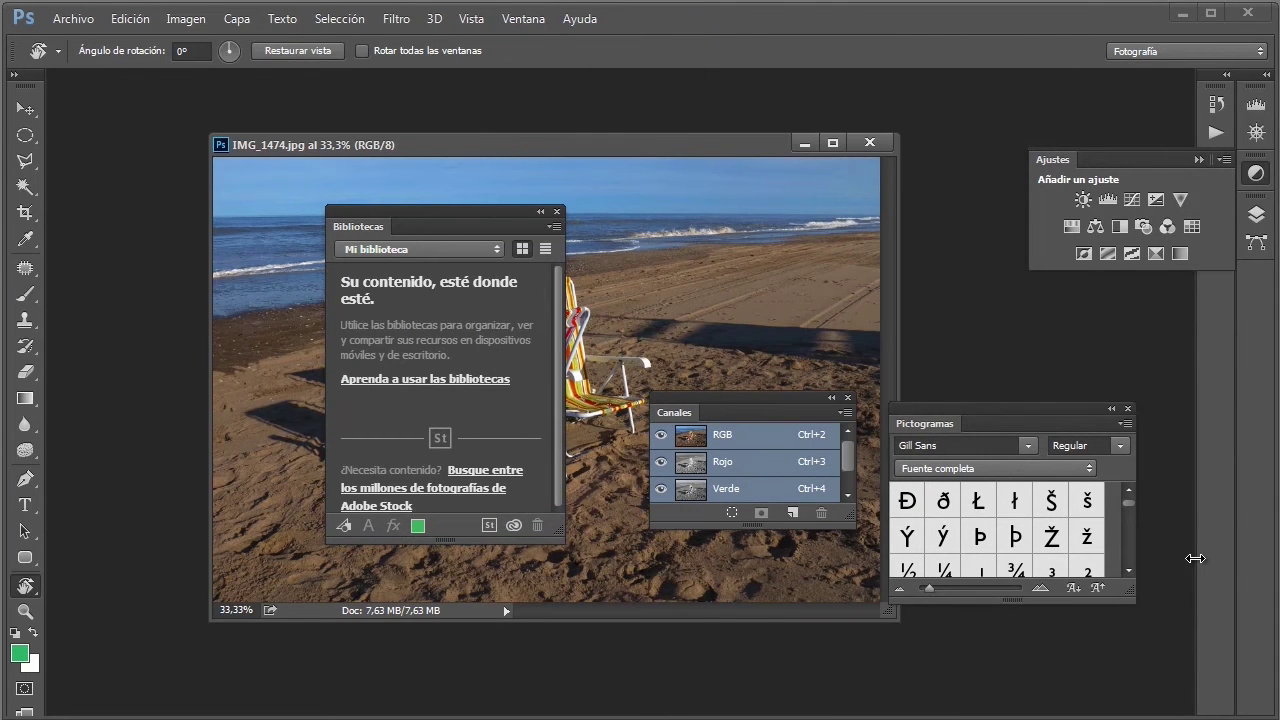
{"action": "left_click", "coordinate": [523, 18]}
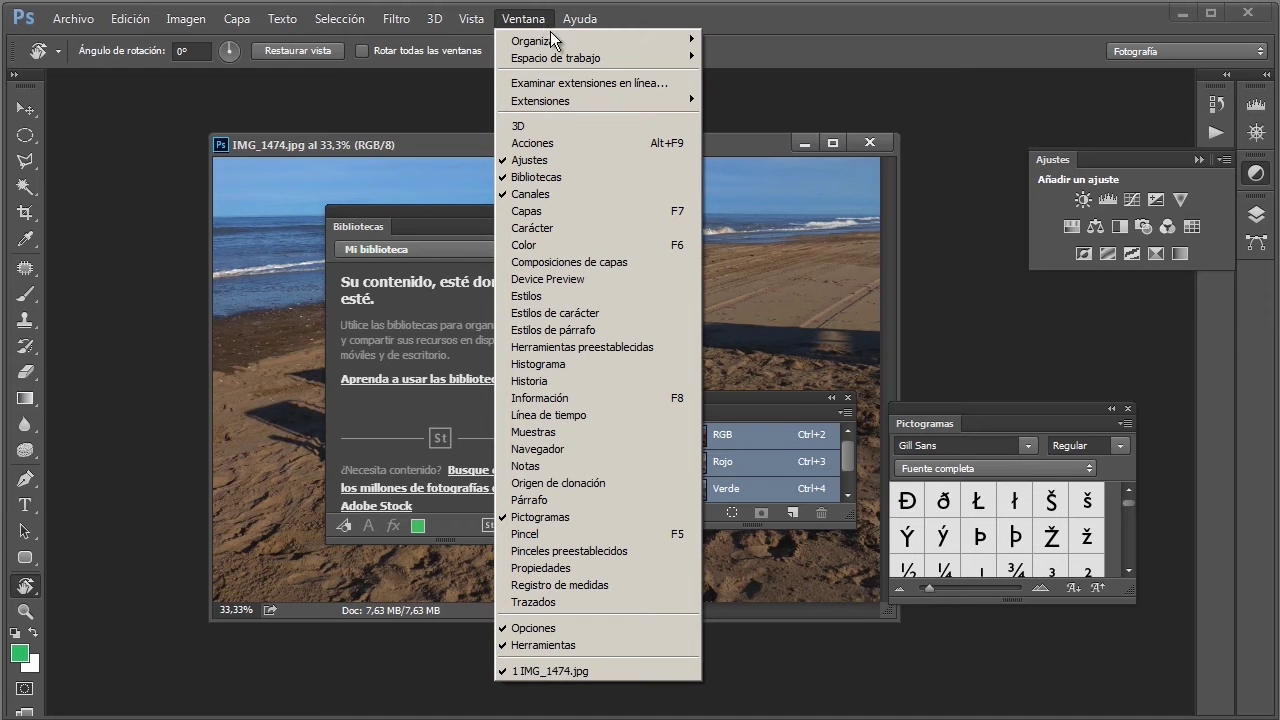
{"action": "mouse_move", "coordinate": [556, 58]}
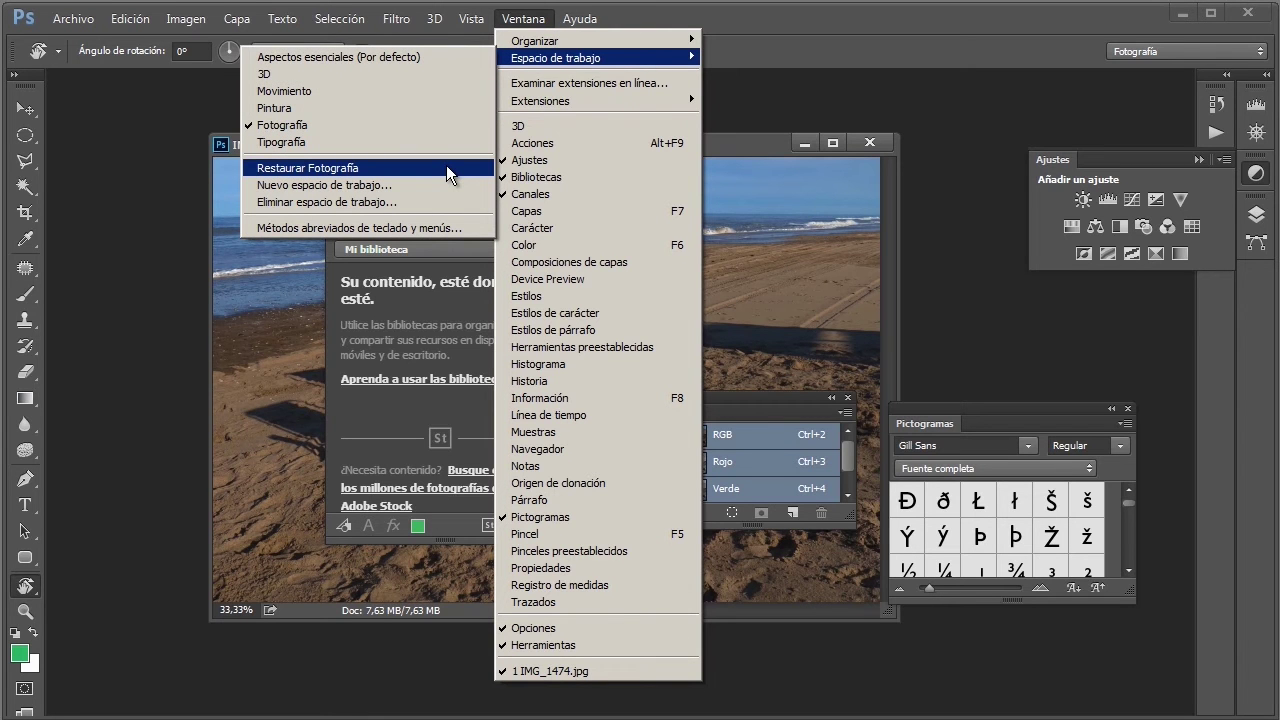
{"action": "left_click", "coordinate": [447, 175]}
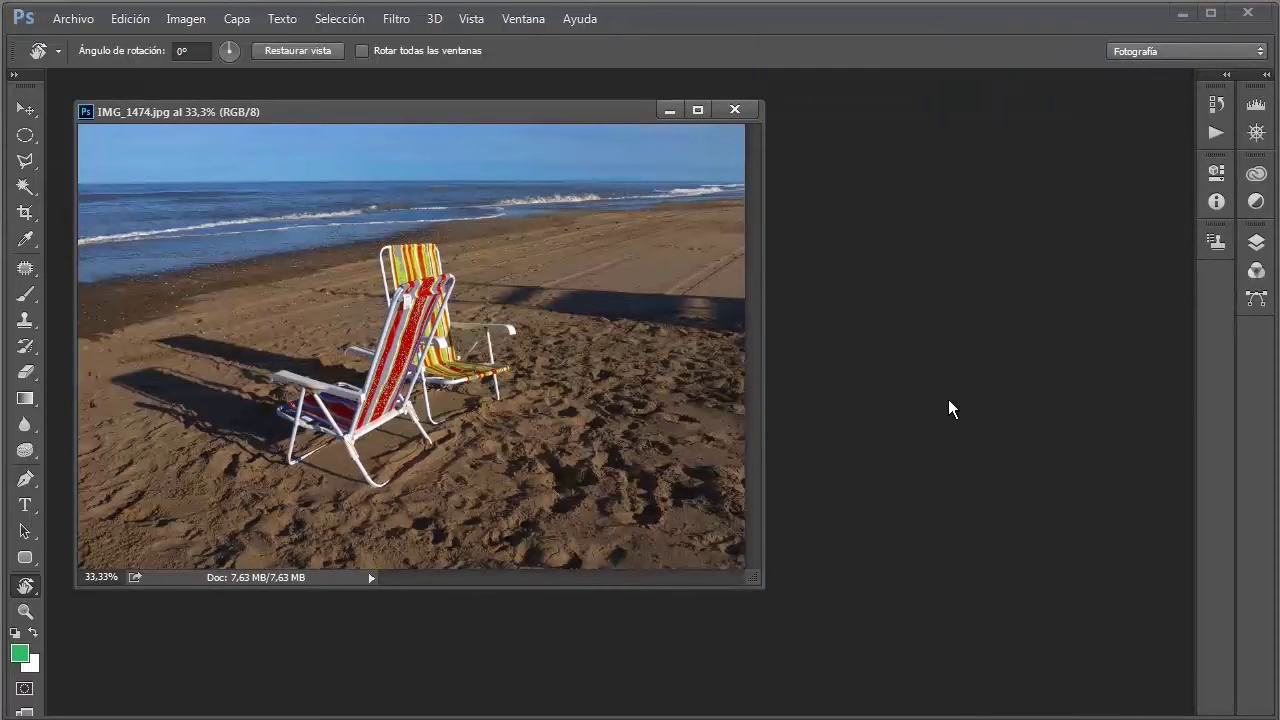
Open all eight beach photos, IMG_1467 to IMG_1474, as tabs.
{"action": "left_click", "coordinate": [70, 20]}
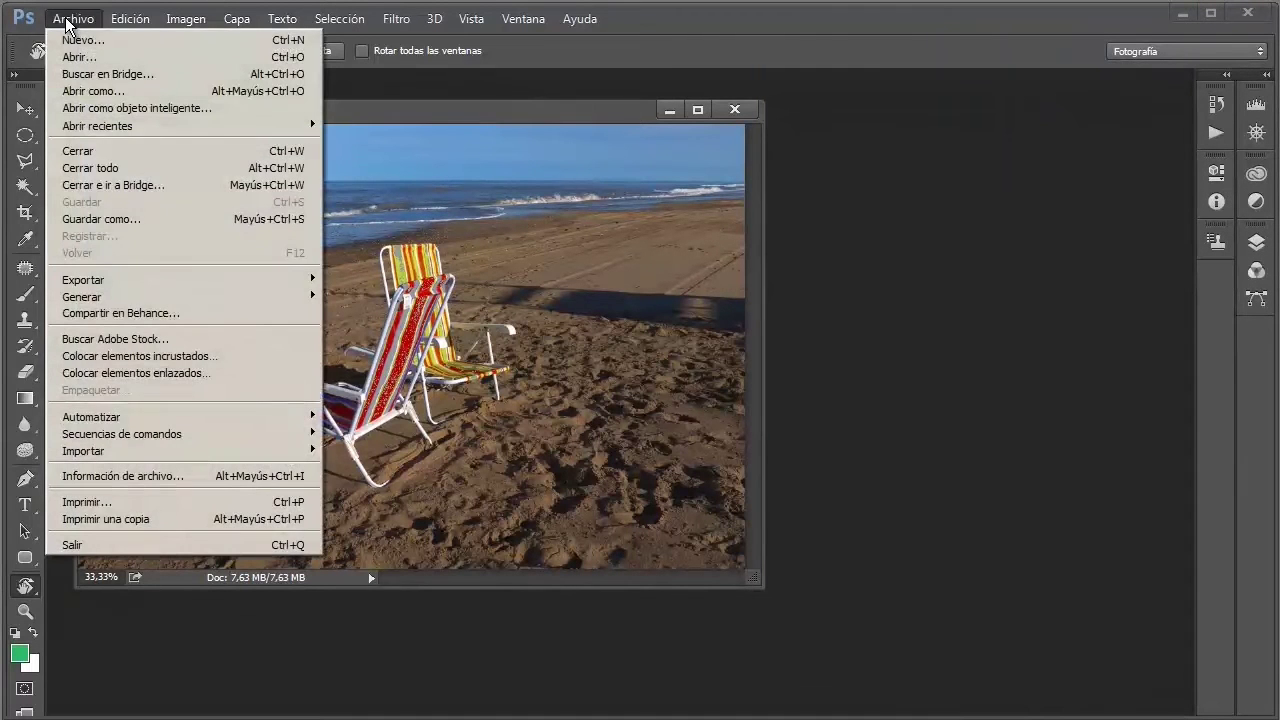
{"action": "left_click", "coordinate": [198, 63]}
{"action": "mouse_move", "coordinate": [611, 452]}
{"action": "left_mouse_down"}
{"action": "mouse_move", "coordinate": [238, 245]}
{"action": "mouse_move", "coordinate": [257, 228]}
{"action": "left_mouse_up"}
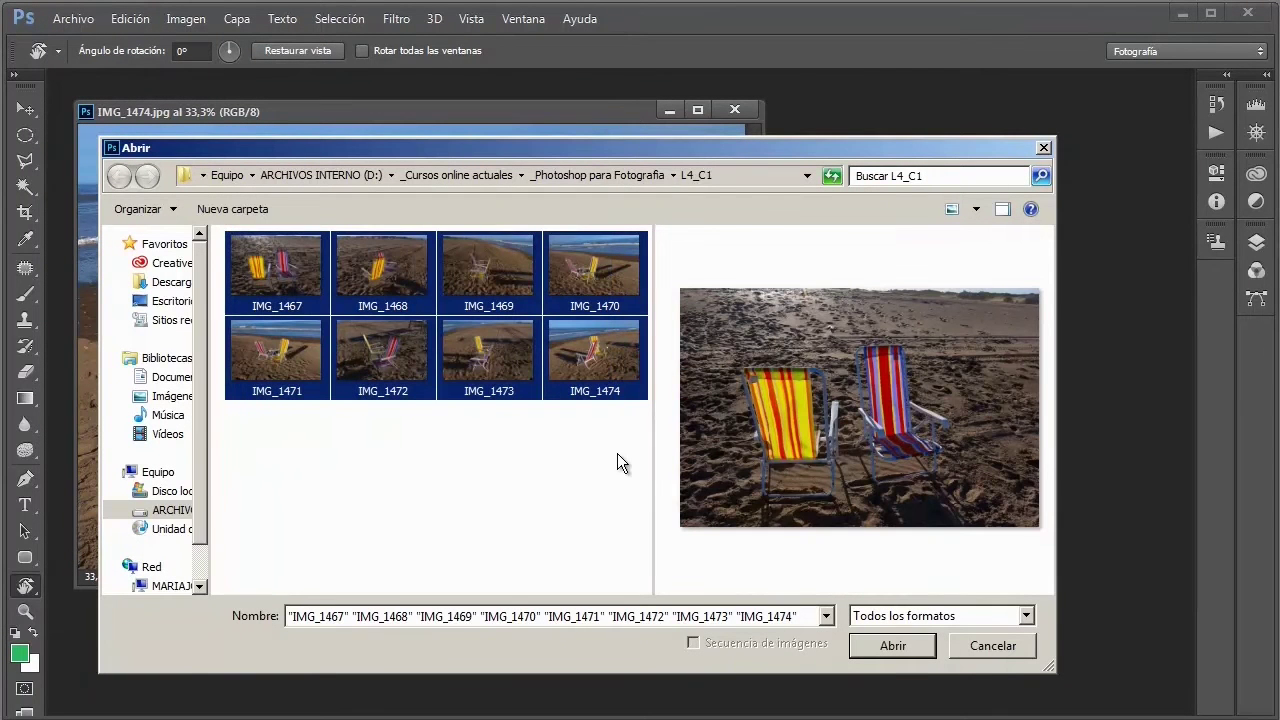
{"action": "left_click", "coordinate": [886, 649]}
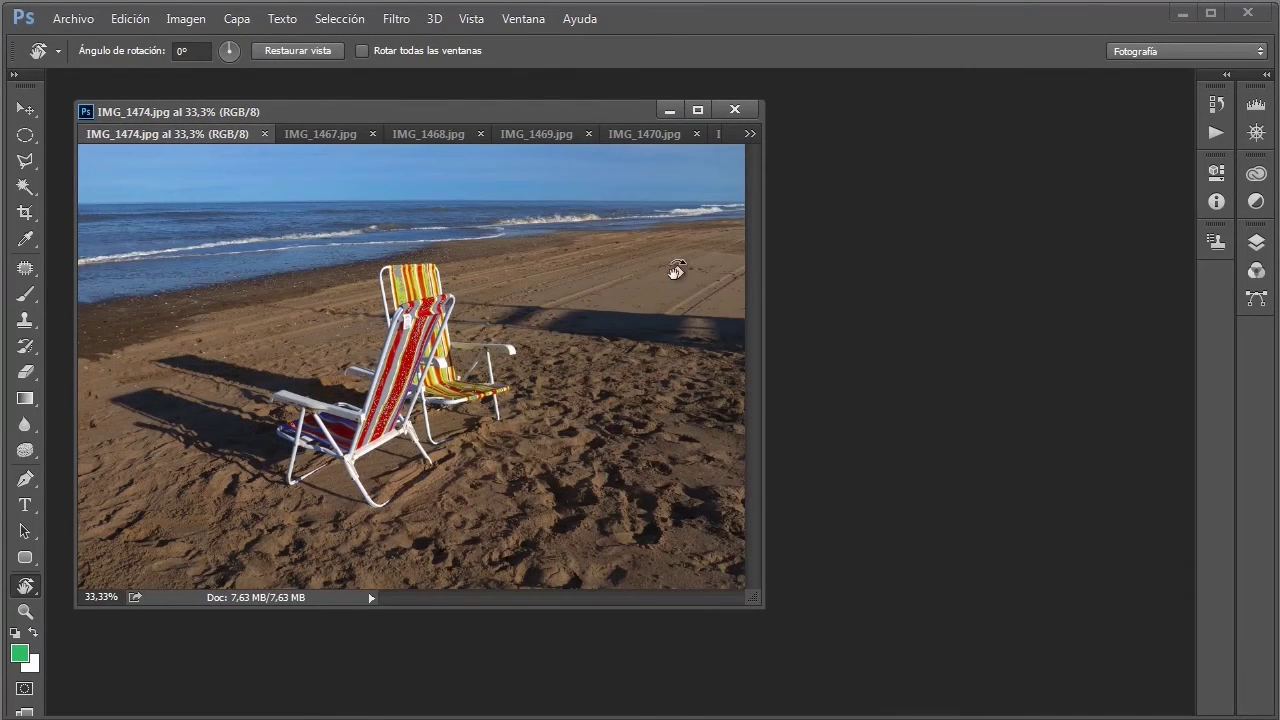
Widen the tabbed photo window and browse the IMG_1467, 1468, 1469, 1473 and 1472 tabs.
{"action": "left_click_drag", "start_coordinate": [572, 112], "coordinate": [630, 106]}
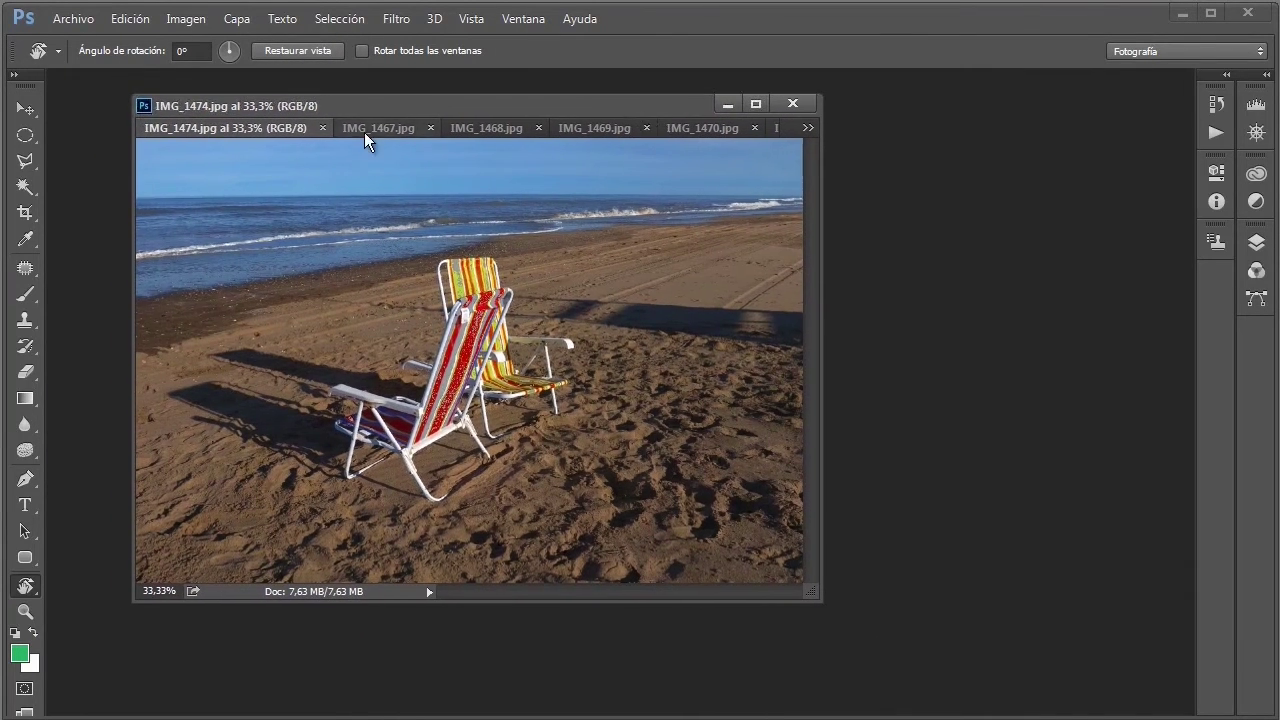
{"action": "left_click", "coordinate": [399, 132]}
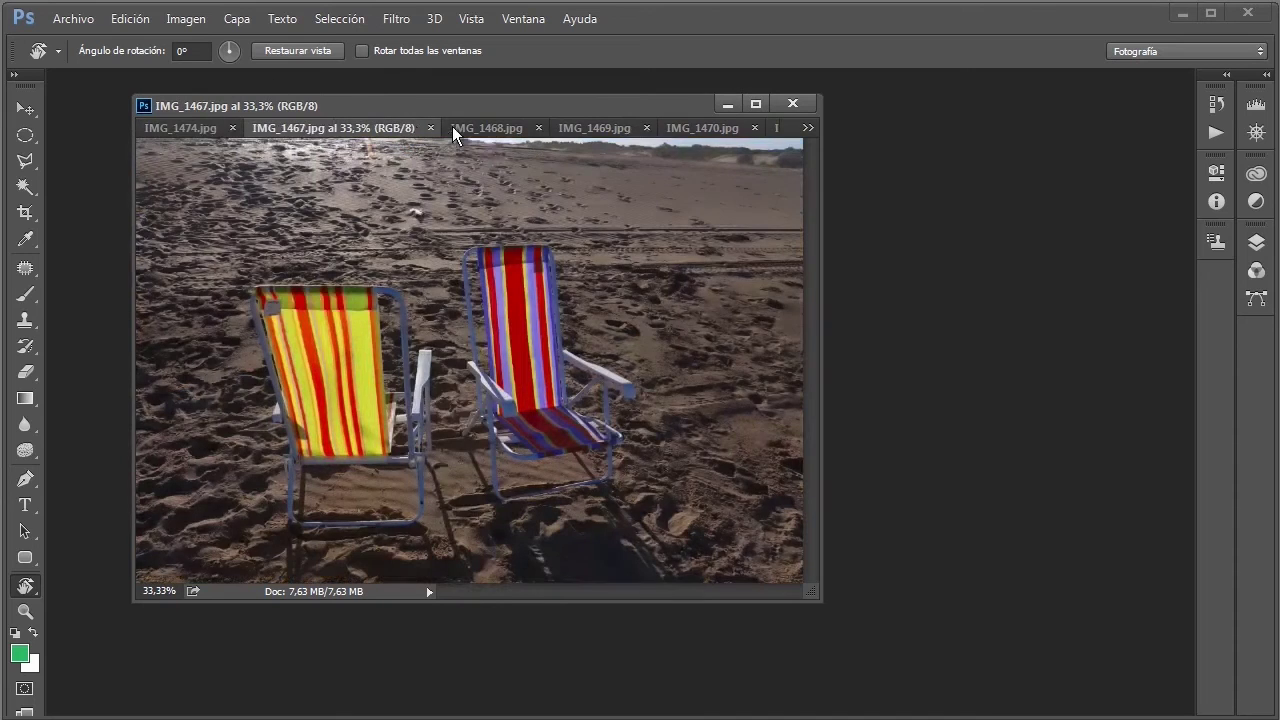
{"action": "left_click", "coordinate": [486, 128]}
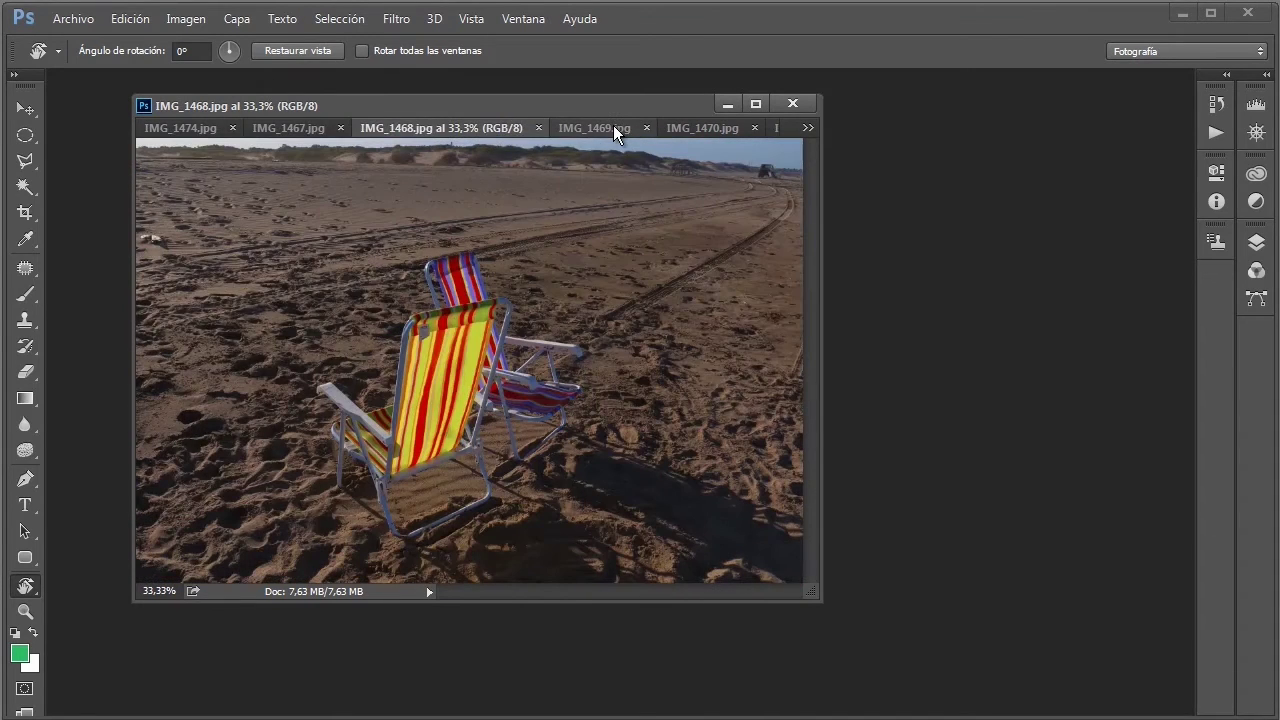
{"action": "left_click", "coordinate": [613, 128]}
{"action": "left_click_drag", "start_coordinate": [822, 168], "coordinate": [1158, 168]}
{"action": "left_click", "coordinate": [995, 128]}
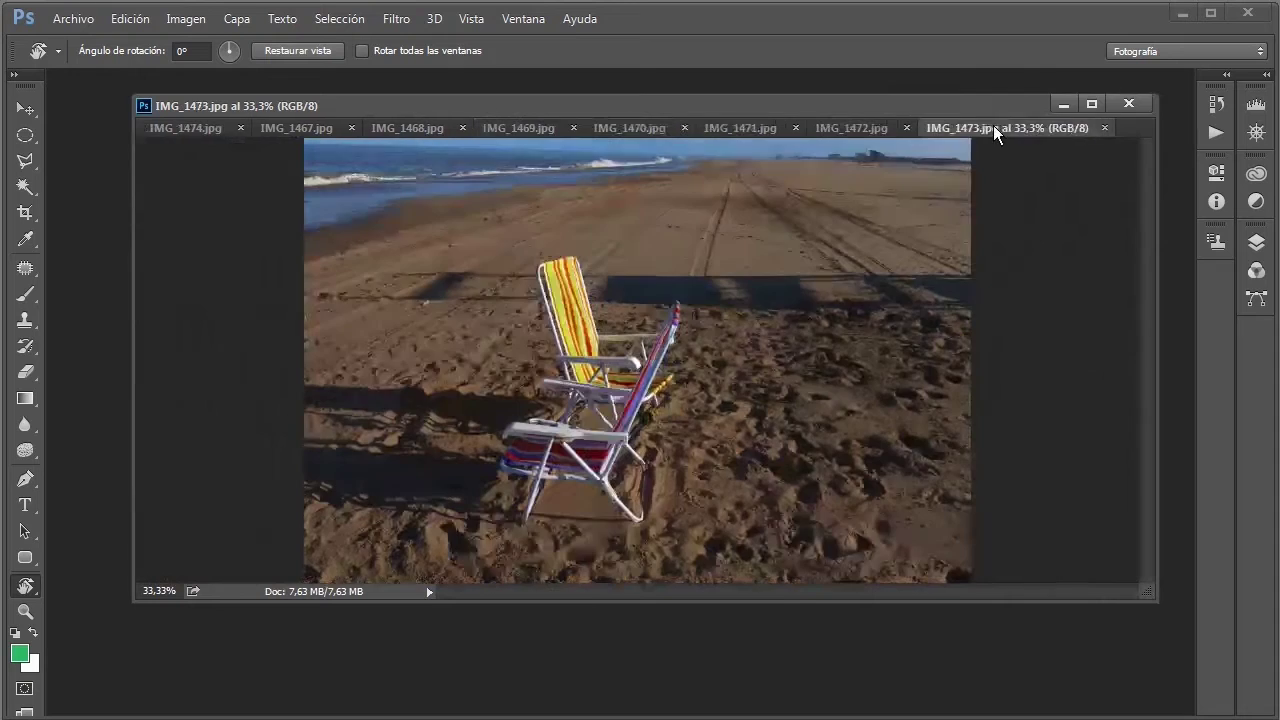
{"action": "left_click", "coordinate": [853, 128]}
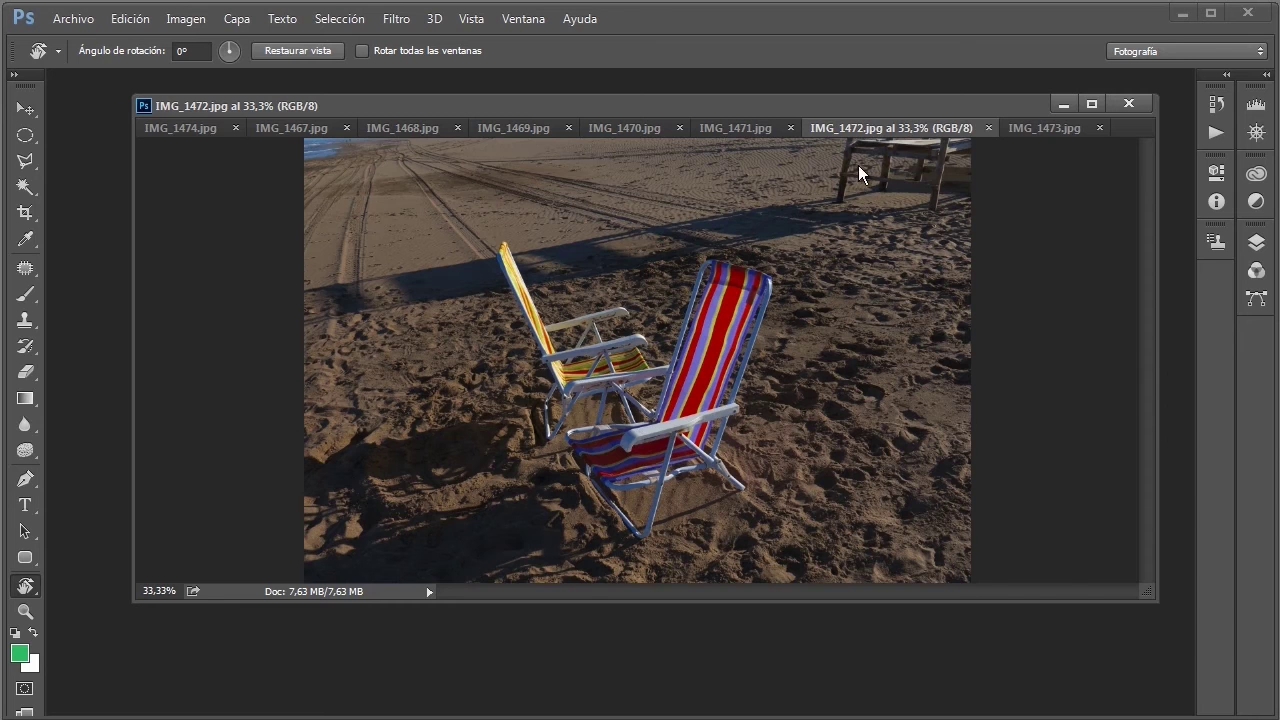
Float IMG_1472, IMG_1471 and IMG_1468 as separate windows, then resize and arrange them.
{"action": "left_click_drag", "start_coordinate": [877, 135], "coordinate": [396, 585]}
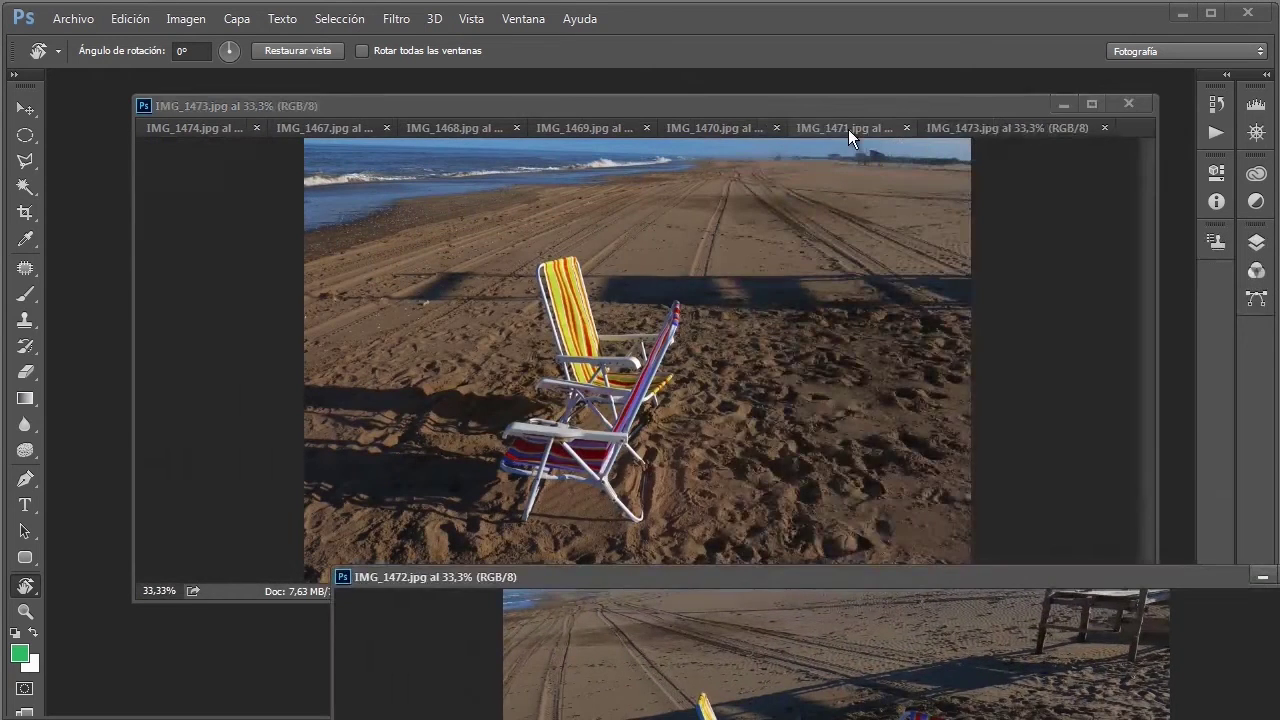
{"action": "left_click_drag", "start_coordinate": [848, 129], "coordinate": [386, 260]}
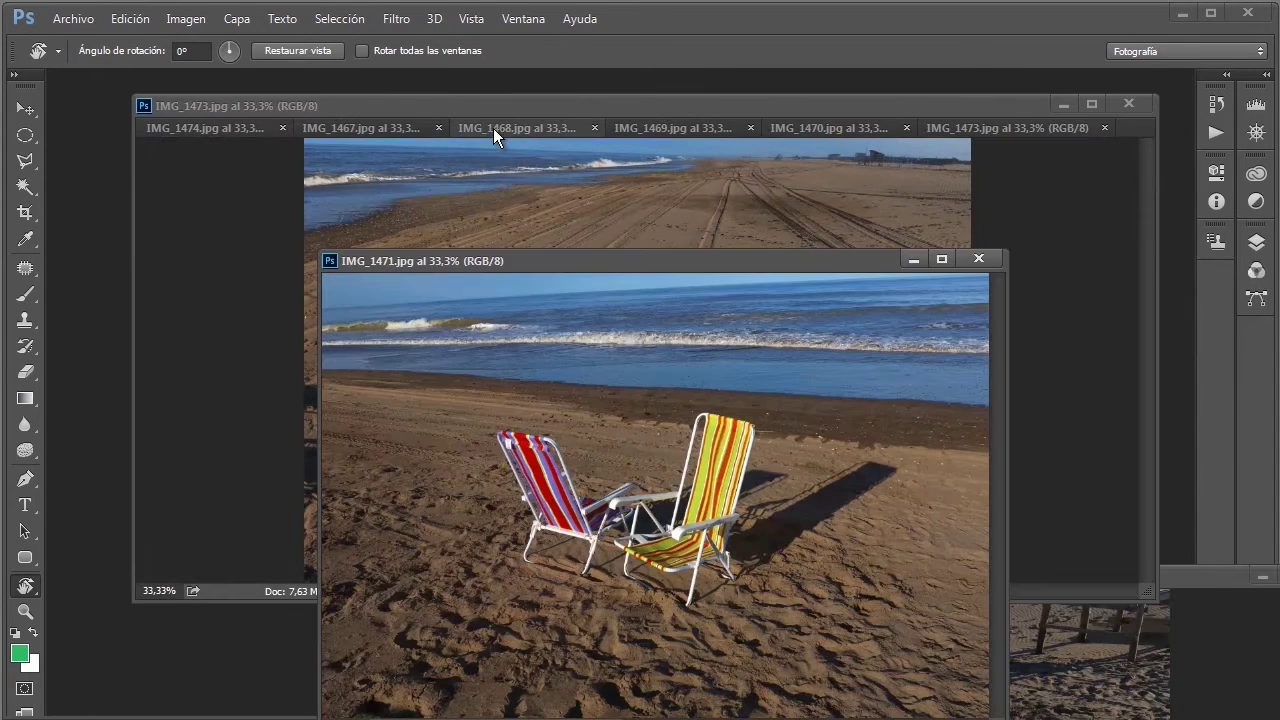
{"action": "left_click_drag", "start_coordinate": [493, 128], "coordinate": [20, 316]}
{"action": "left_click_drag", "start_coordinate": [640, 310], "coordinate": [337, 310]}
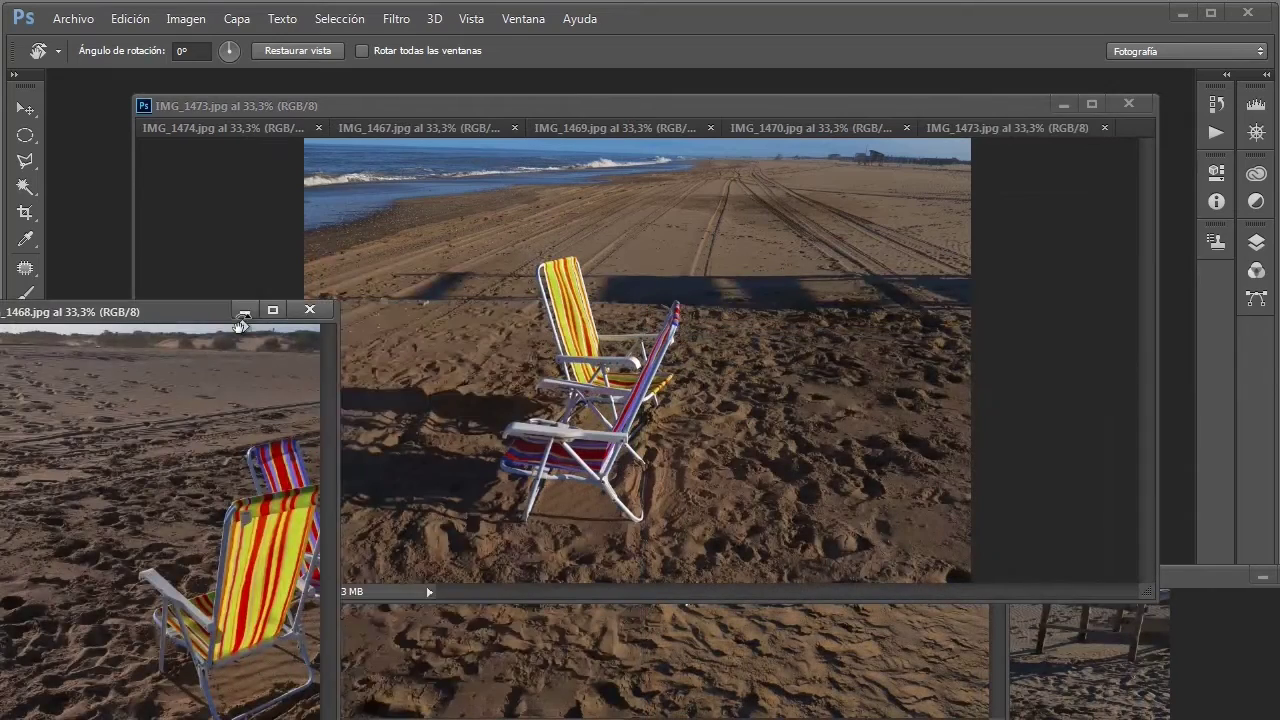
{"action": "left_click_drag", "start_coordinate": [238, 314], "coordinate": [410, 210]}
{"action": "left_click_drag", "start_coordinate": [516, 684], "coordinate": [430, 530]}
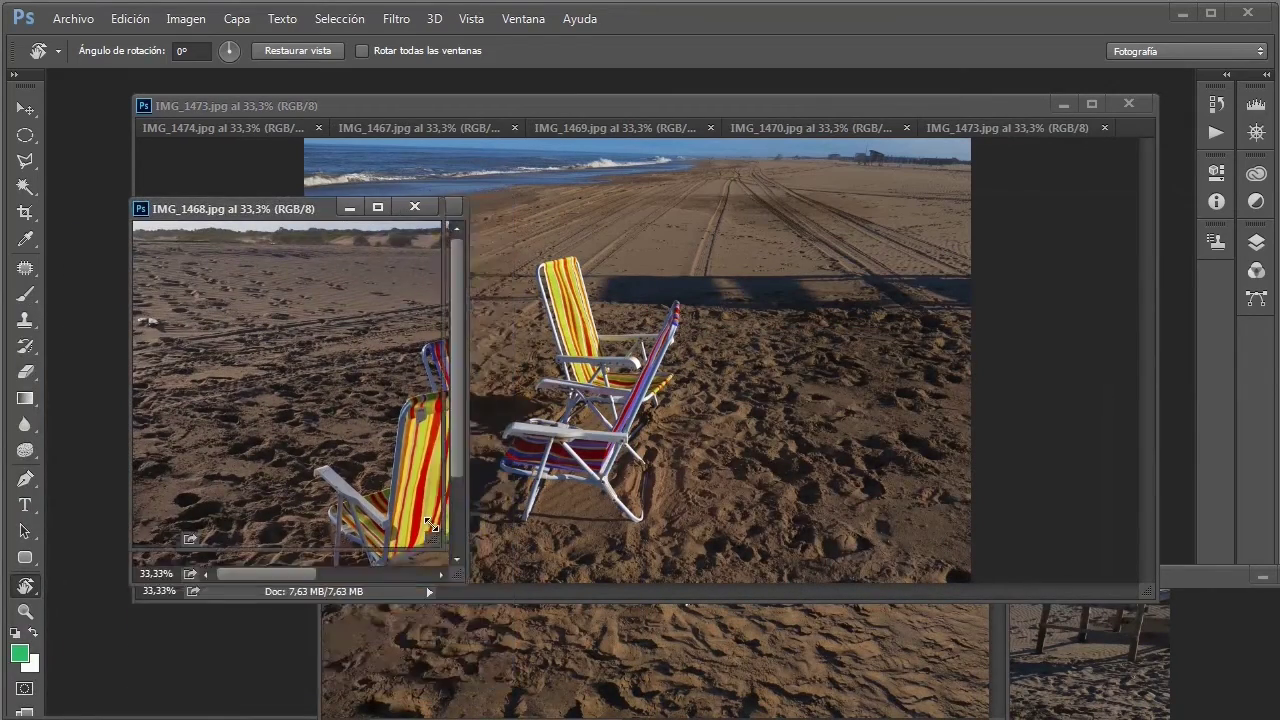
{"action": "left_click_drag", "start_coordinate": [1212, 585], "coordinate": [971, 270]}
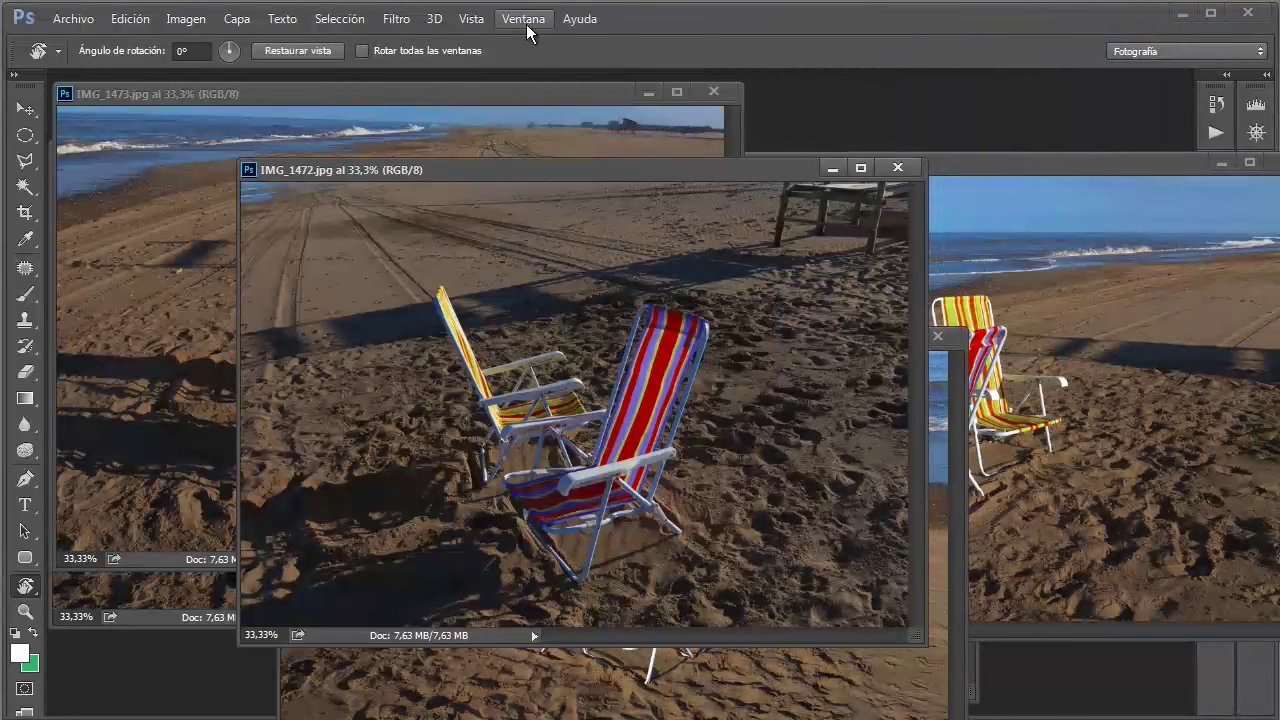
Consolidate all floating windows into tabs and browse them, ending on IMG_1469.
{"action": "left_click", "coordinate": [524, 19]}
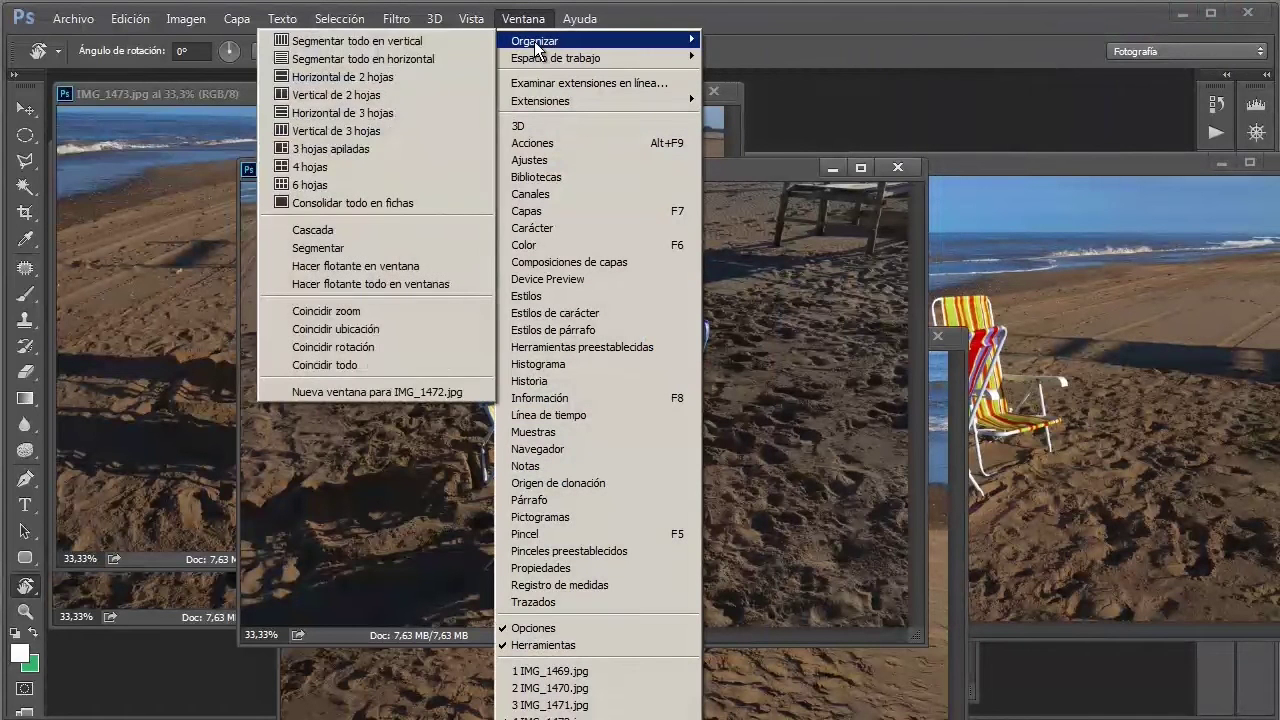
{"action": "left_click", "coordinate": [436, 199]}
{"action": "left_click", "coordinate": [357, 78]}
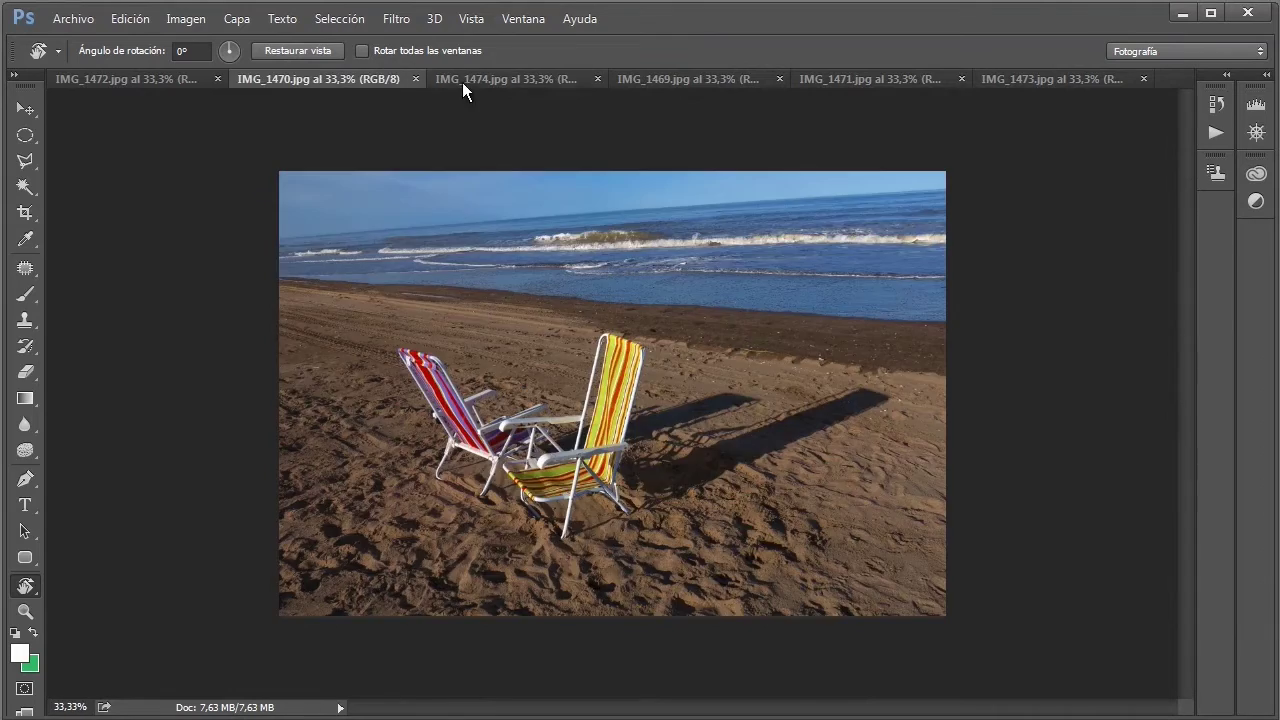
{"action": "left_click", "coordinate": [477, 80]}
{"action": "left_click", "coordinate": [675, 80]}
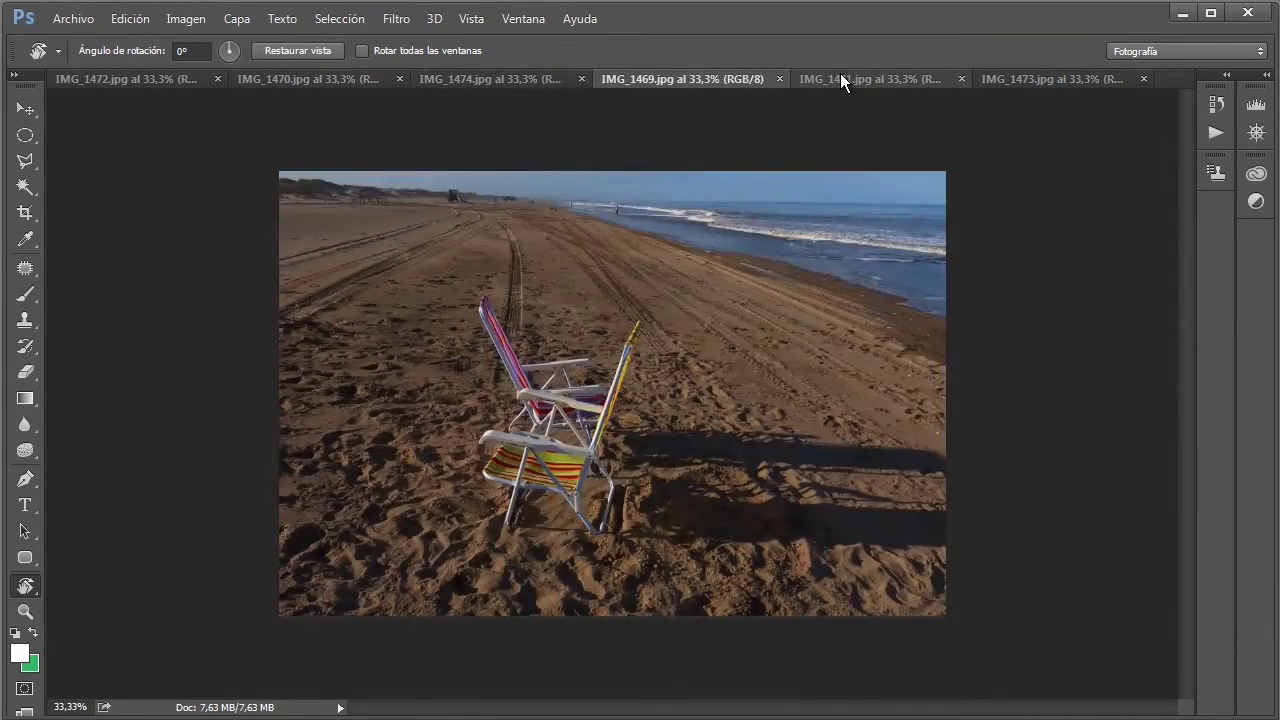
{"action": "left_click", "coordinate": [840, 78]}
{"action": "left_click", "coordinate": [1051, 78]}
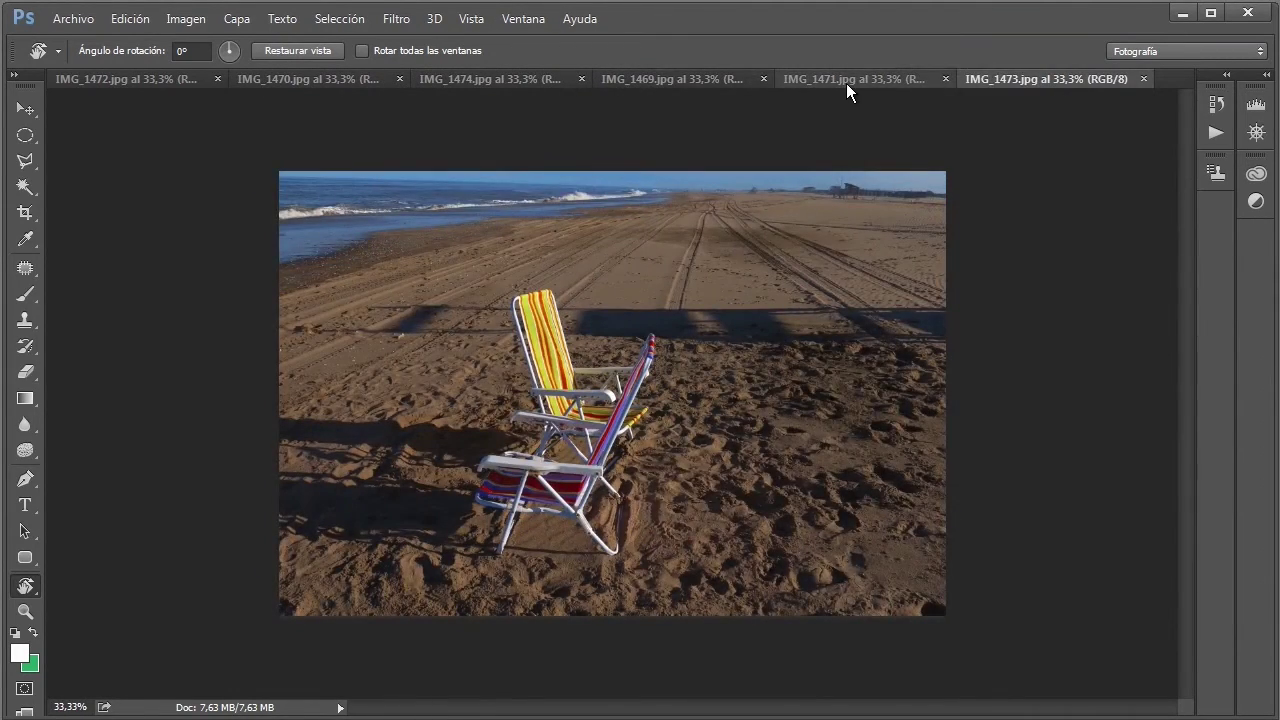
{"action": "left_click", "coordinate": [677, 80]}
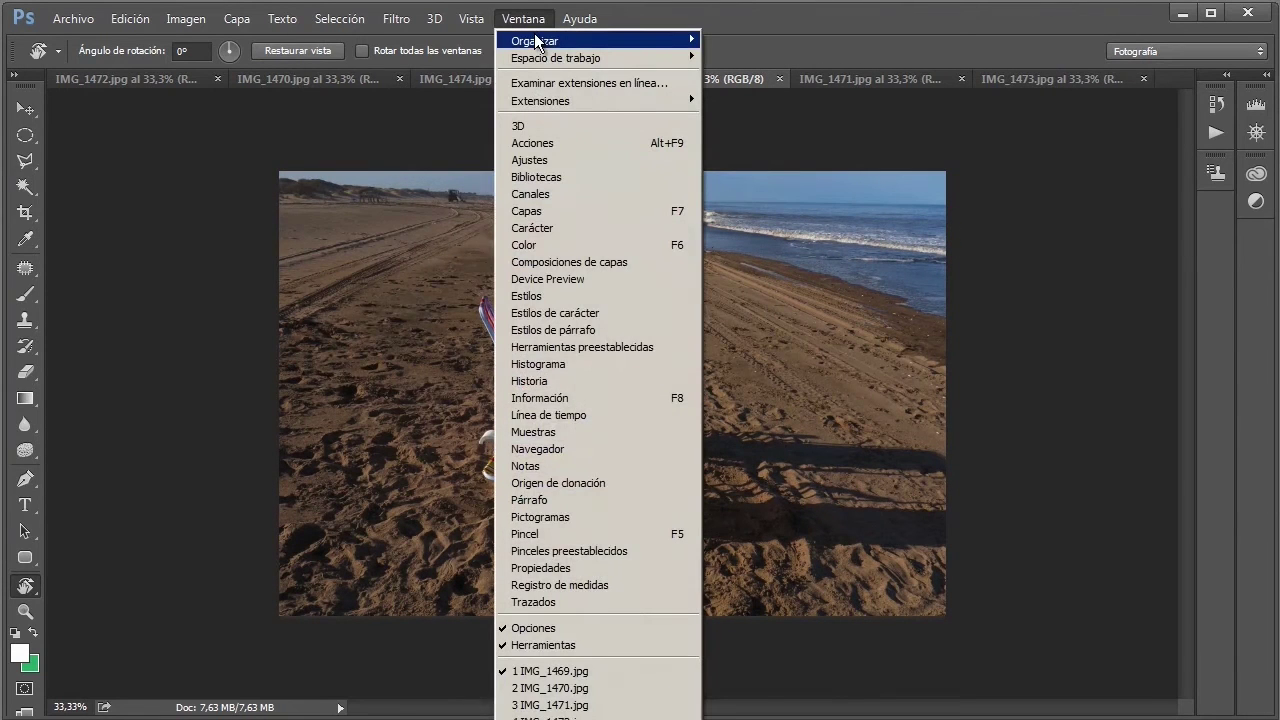
{"action": "mouse_move", "coordinate": [560, 41]}
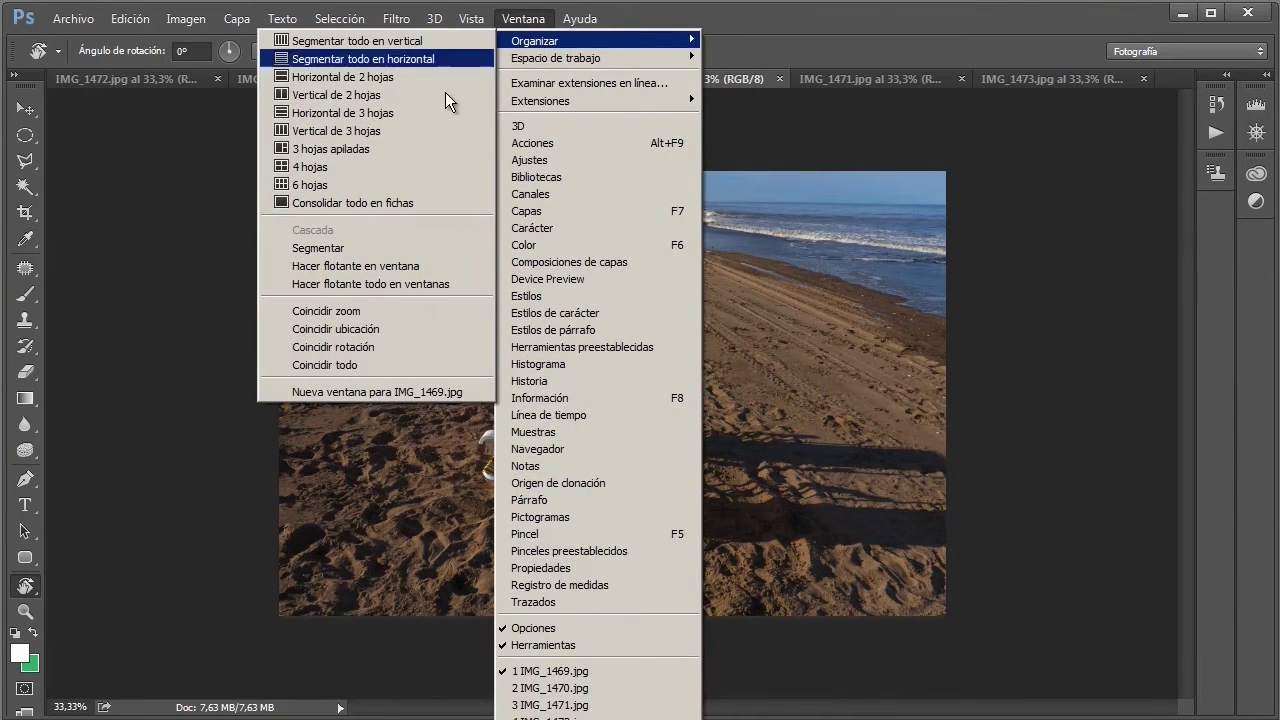
Tile the photos six-up, zoom IMG_1469 to 200% and pan to the chair frame.
{"action": "left_click", "coordinate": [407, 186]}
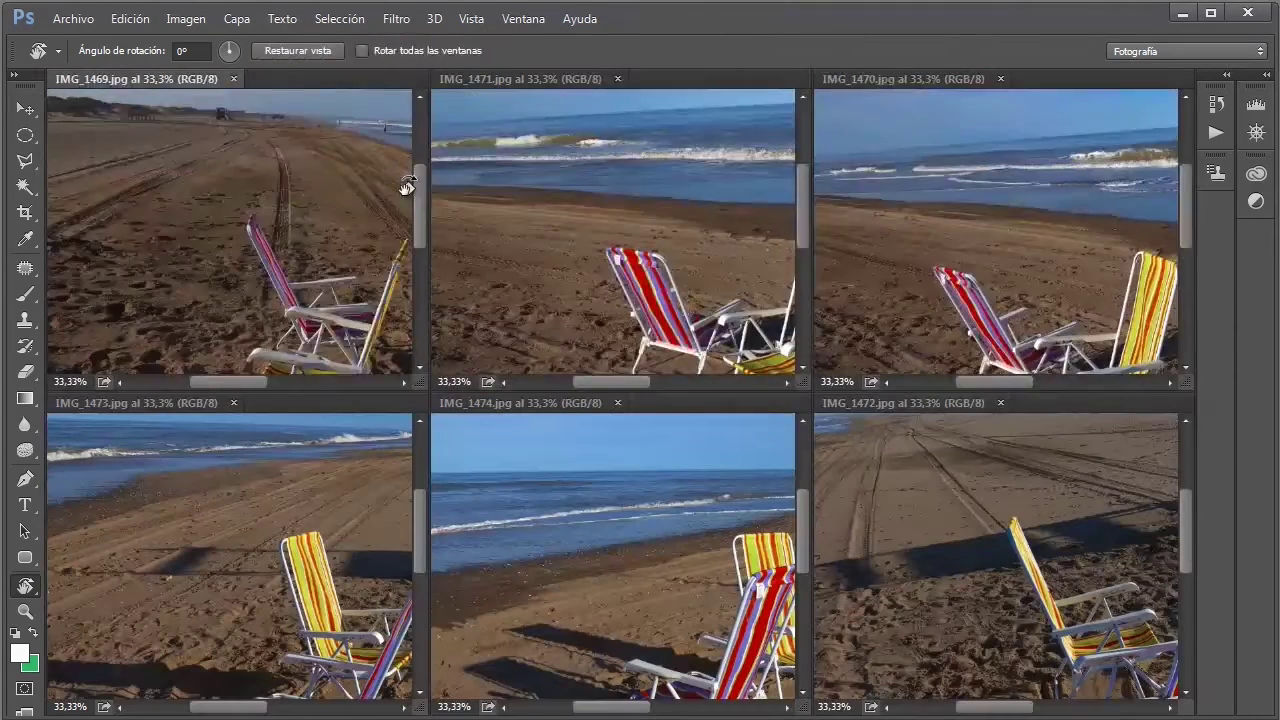
{"action": "key", "text": "v"}
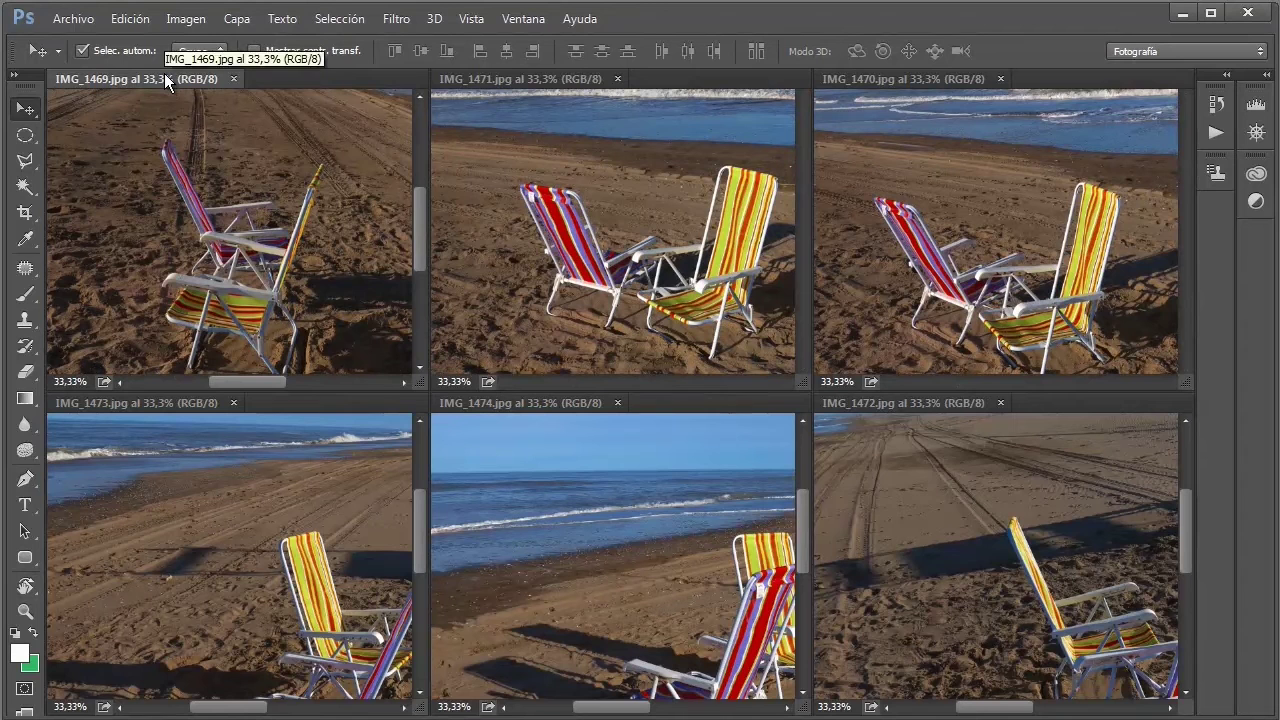
{"action": "key", "text": "ctrl"}
{"action": "key", "text": "ctrl+plus"}
{"action": "key", "text": "ctrl+plus"}
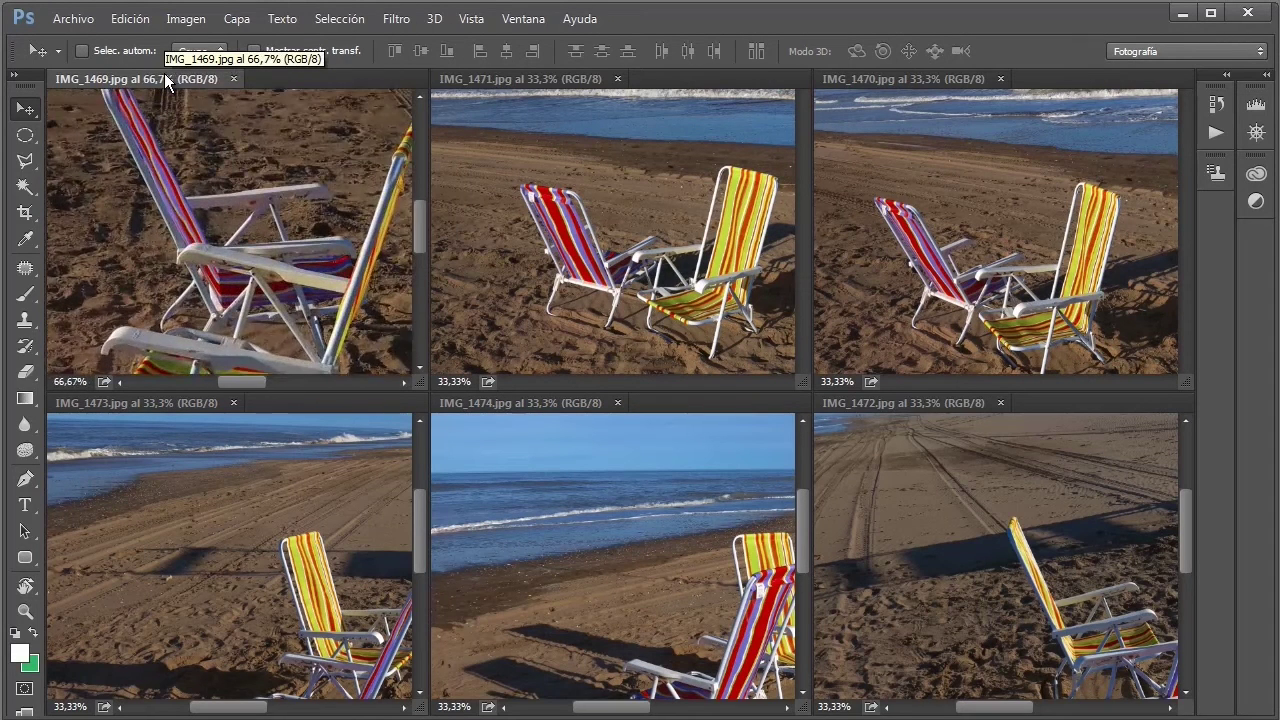
{"action": "key", "text": "ctrl+plus"}
{"action": "key", "text": "ctrl+plus"}
{"action": "mouse_move", "coordinate": [147, 291]}
{"action": "left_mouse_down"}
{"action": "mouse_move", "coordinate": [204, 169]}
{"action": "mouse_move", "coordinate": [430, 95]}
{"action": "left_mouse_up"}
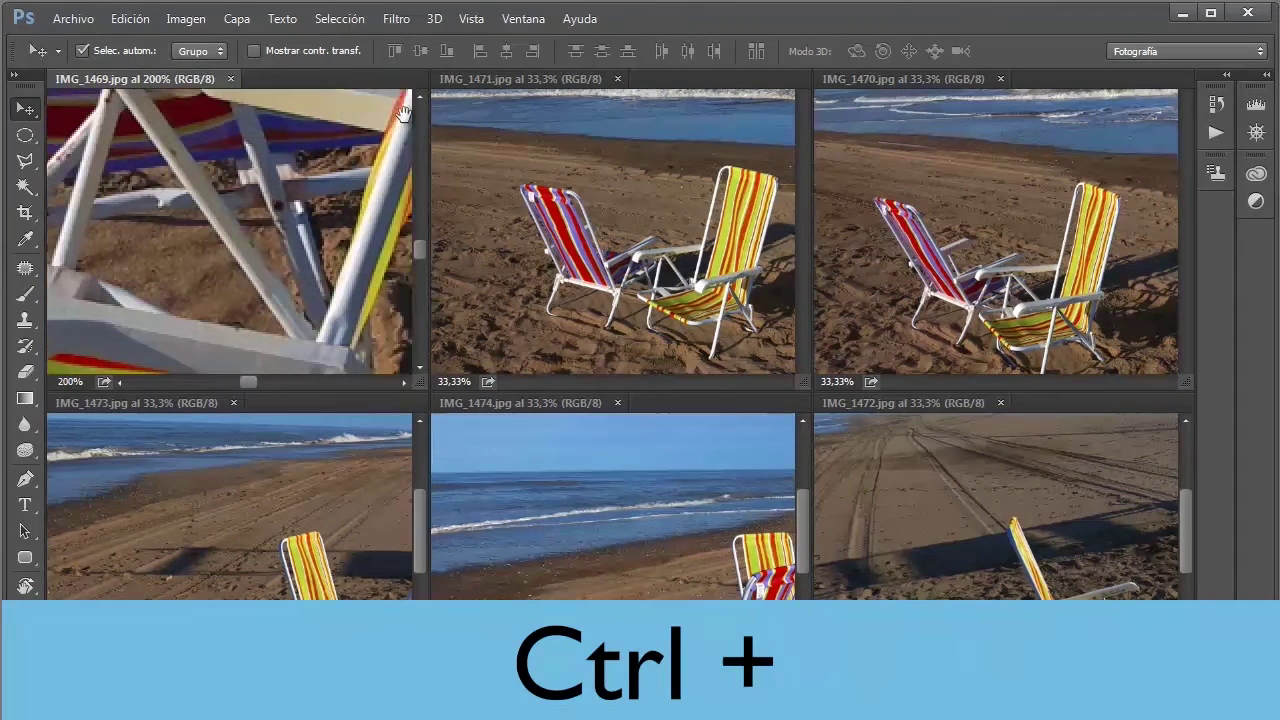
{"action": "left_click", "coordinate": [540, 18]}
{"action": "mouse_move", "coordinate": [534, 41]}
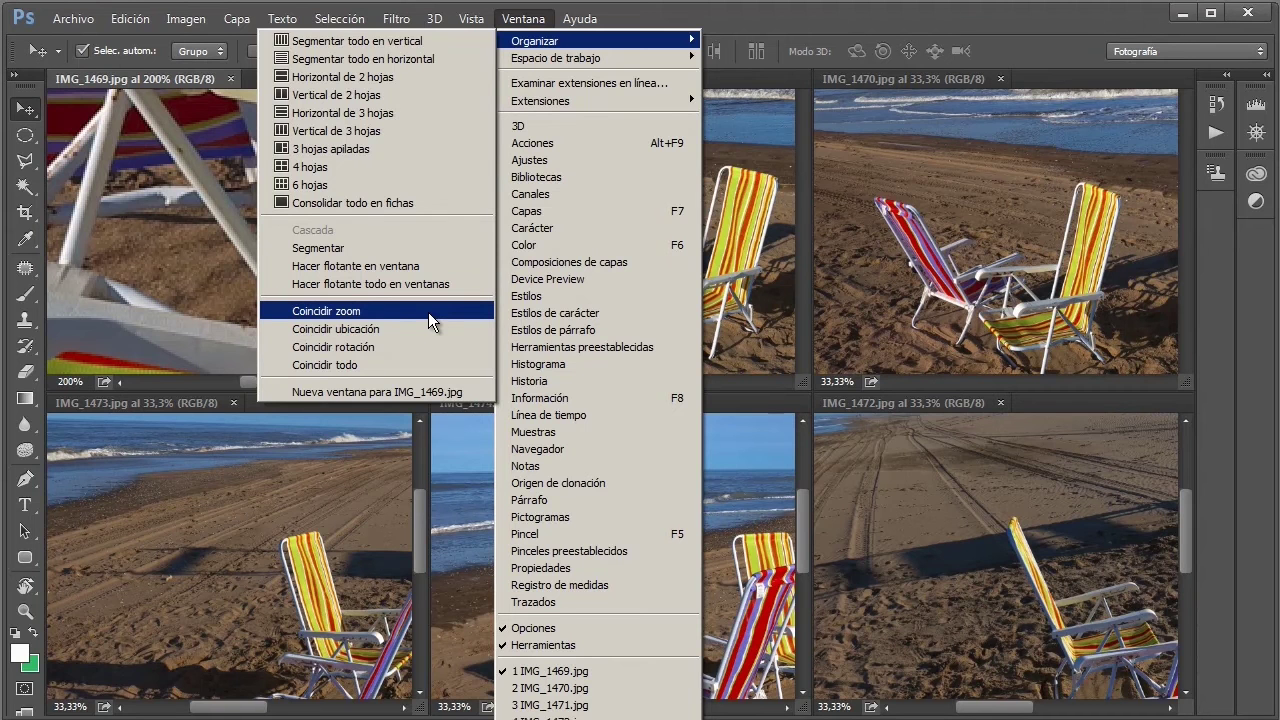
Match all six photos at 200% zoom and pan IMG_1471 and IMG_1470 onto their chairs.
{"action": "left_click", "coordinate": [428, 312]}
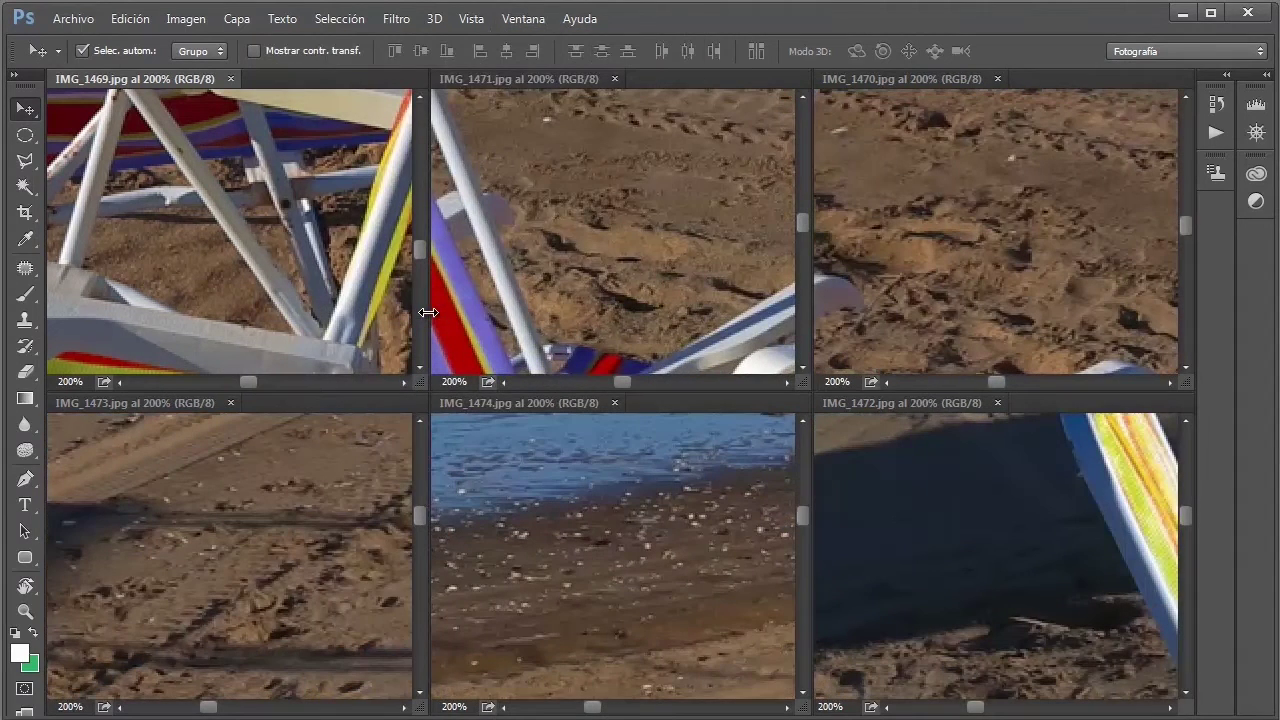
{"action": "left_click_drag", "start_coordinate": [690, 271], "coordinate": [617, 249]}
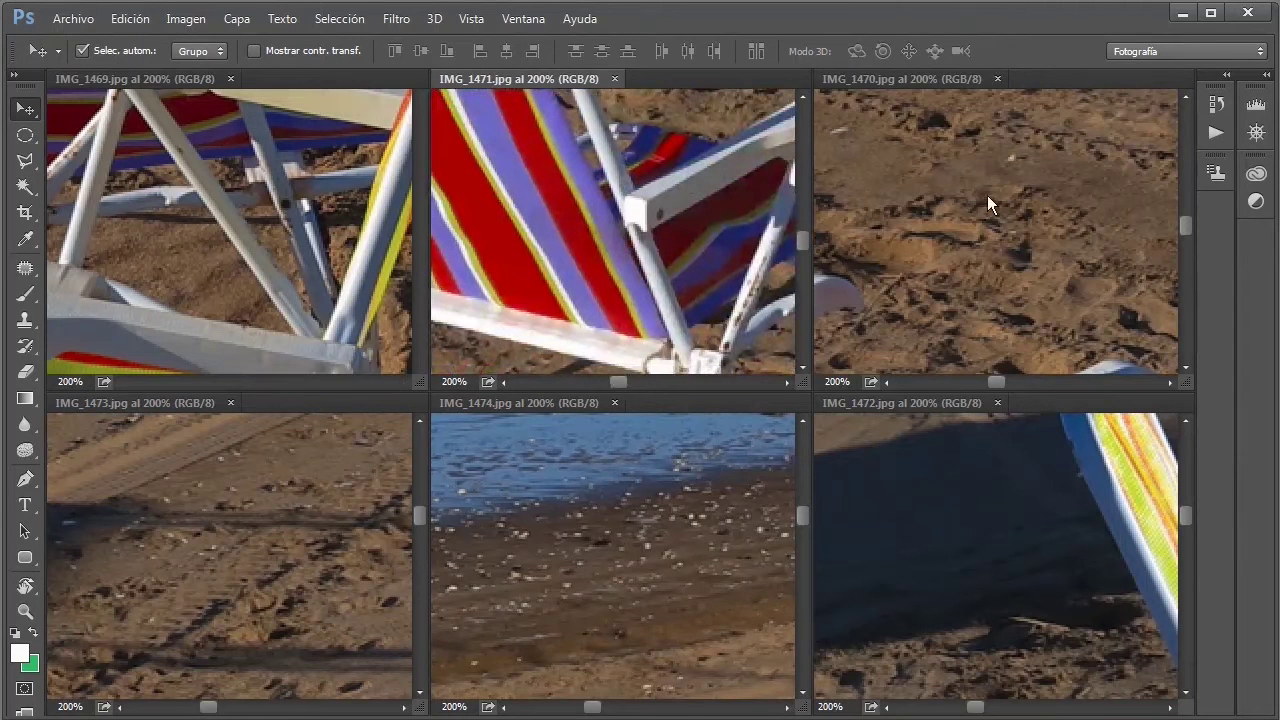
{"action": "mouse_move", "coordinate": [617, 249]}
{"action": "left_mouse_down"}
{"action": "mouse_move", "coordinate": [1050, 185]}
{"action": "mouse_move", "coordinate": [1080, 165]}
{"action": "left_mouse_up"}
Pan IMG_1472 and IMG_1474 onto their striped chairs, then fit IMG_1472 whole at 45.1%.
{"action": "mouse_move", "coordinate": [1094, 594]}
{"action": "left_mouse_down"}
{"action": "mouse_move", "coordinate": [920, 549]}
{"action": "mouse_move", "coordinate": [874, 449]}
{"action": "mouse_move", "coordinate": [937, 527]}
{"action": "mouse_move", "coordinate": [905, 440]}
{"action": "left_mouse_up"}
{"action": "left_click_drag", "start_coordinate": [638, 548], "coordinate": [508, 500]}
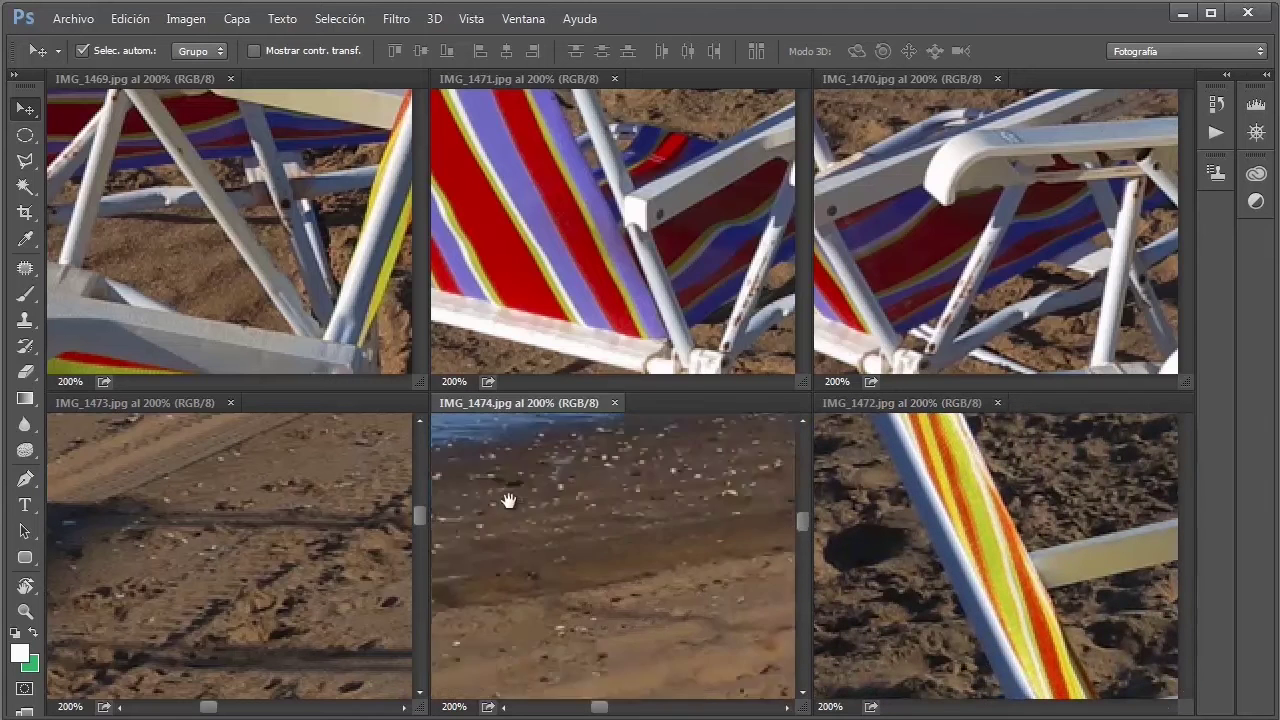
{"action": "left_click_drag", "start_coordinate": [620, 546], "coordinate": [560, 460]}
{"action": "left_click_drag", "start_coordinate": [257, 586], "coordinate": [151, 534]}
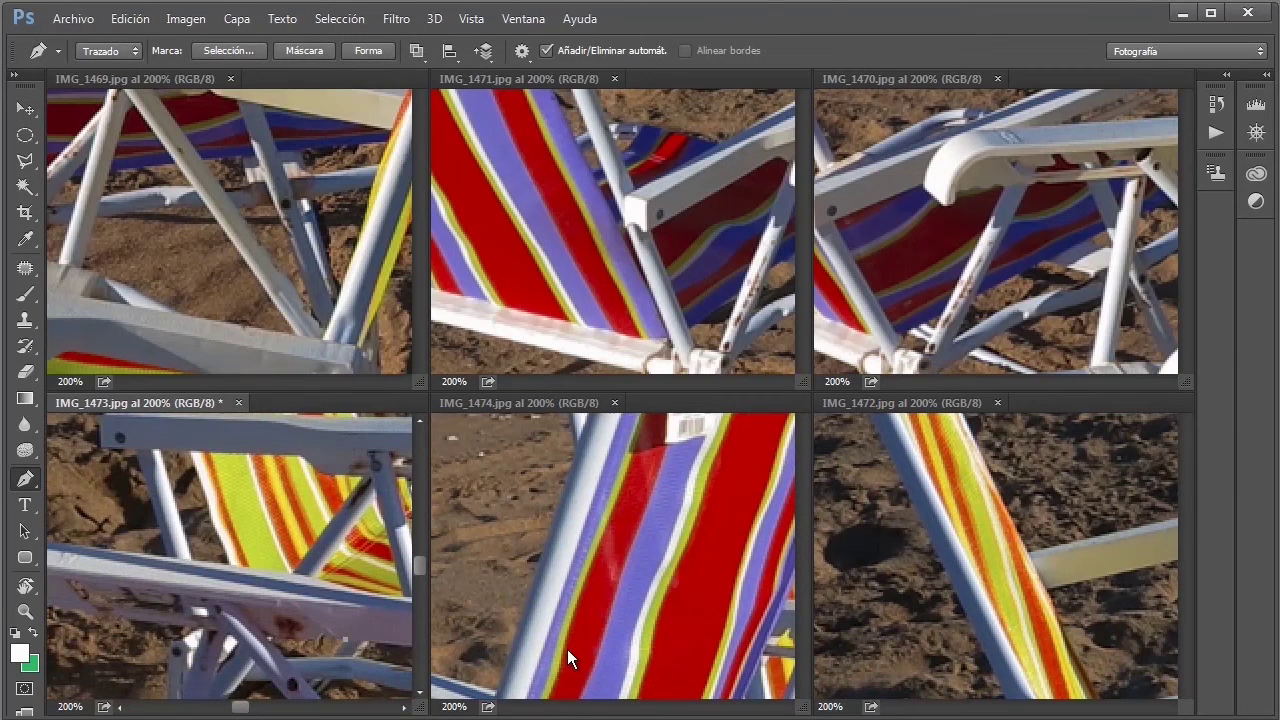
{"action": "left_click", "coordinate": [923, 403]}
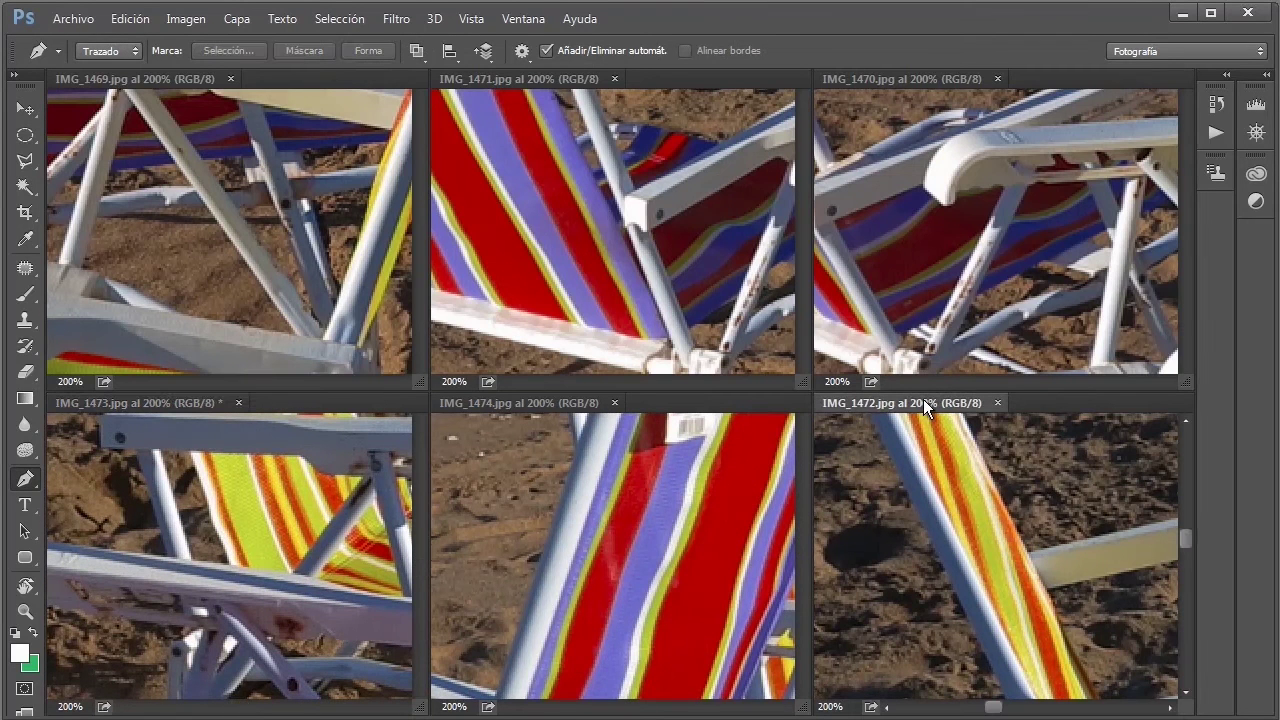
{"action": "key", "text": "ctrl+0"}
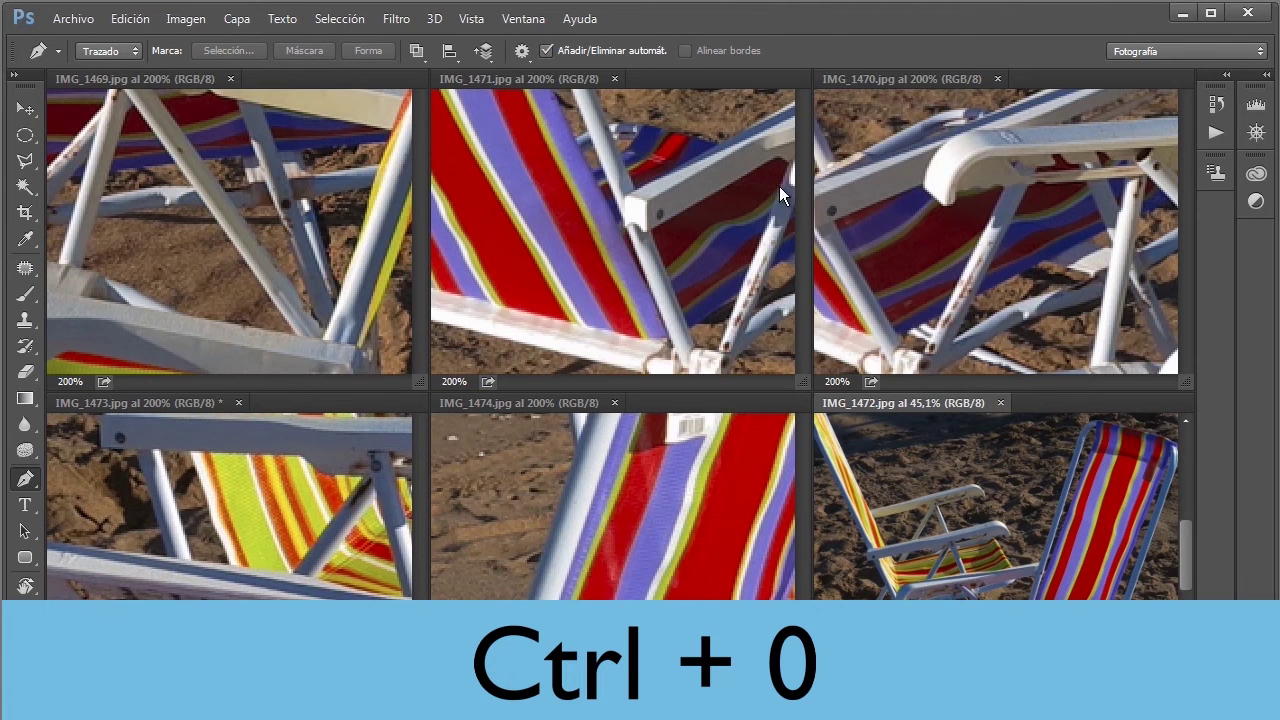
Use Coincidir zoom so all six photos share IMG_1472's 45.1% zoom.
{"action": "left_click", "coordinate": [523, 18]}
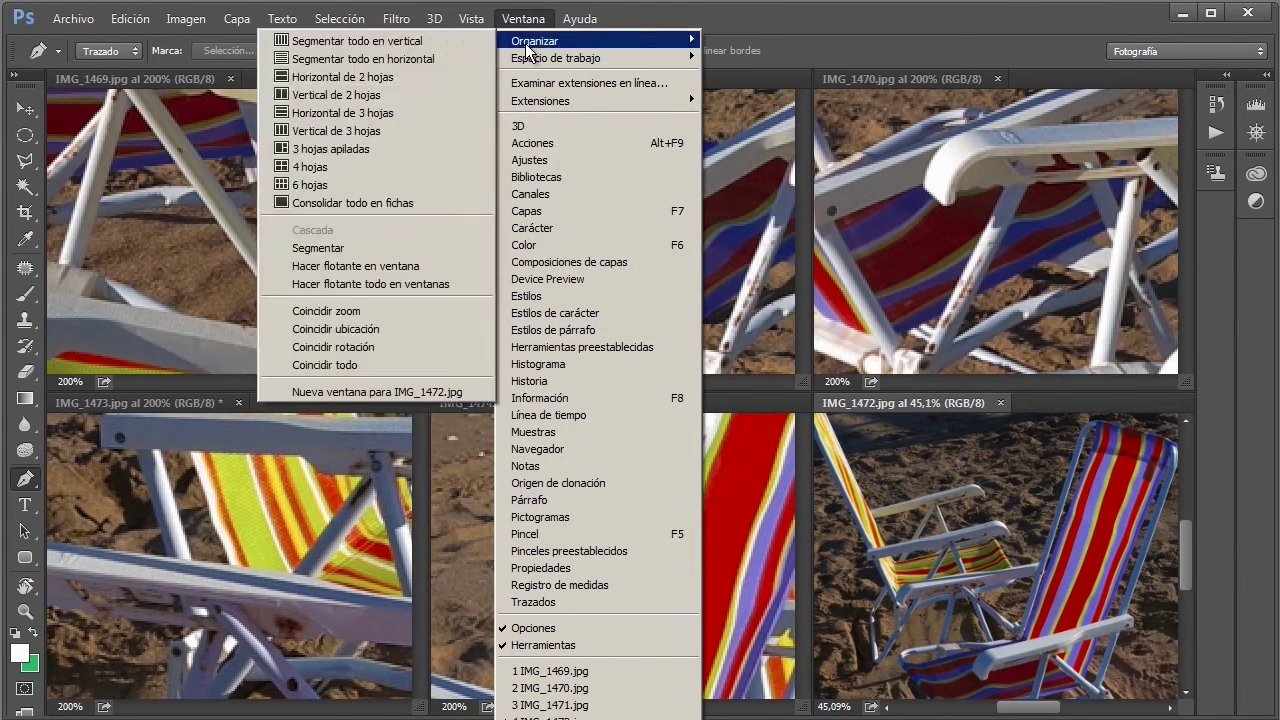
{"action": "left_click", "coordinate": [436, 310]}
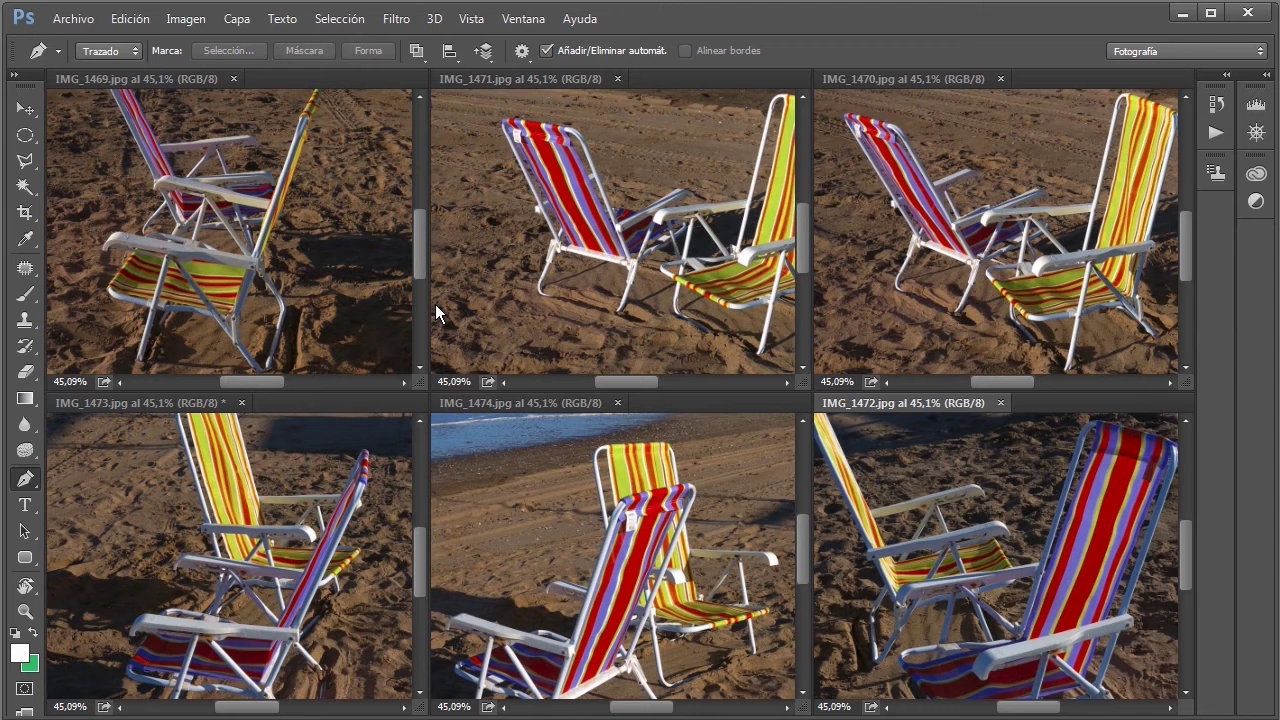
{"action": "left_click", "coordinate": [525, 18]}
{"action": "mouse_move", "coordinate": [560, 41]}
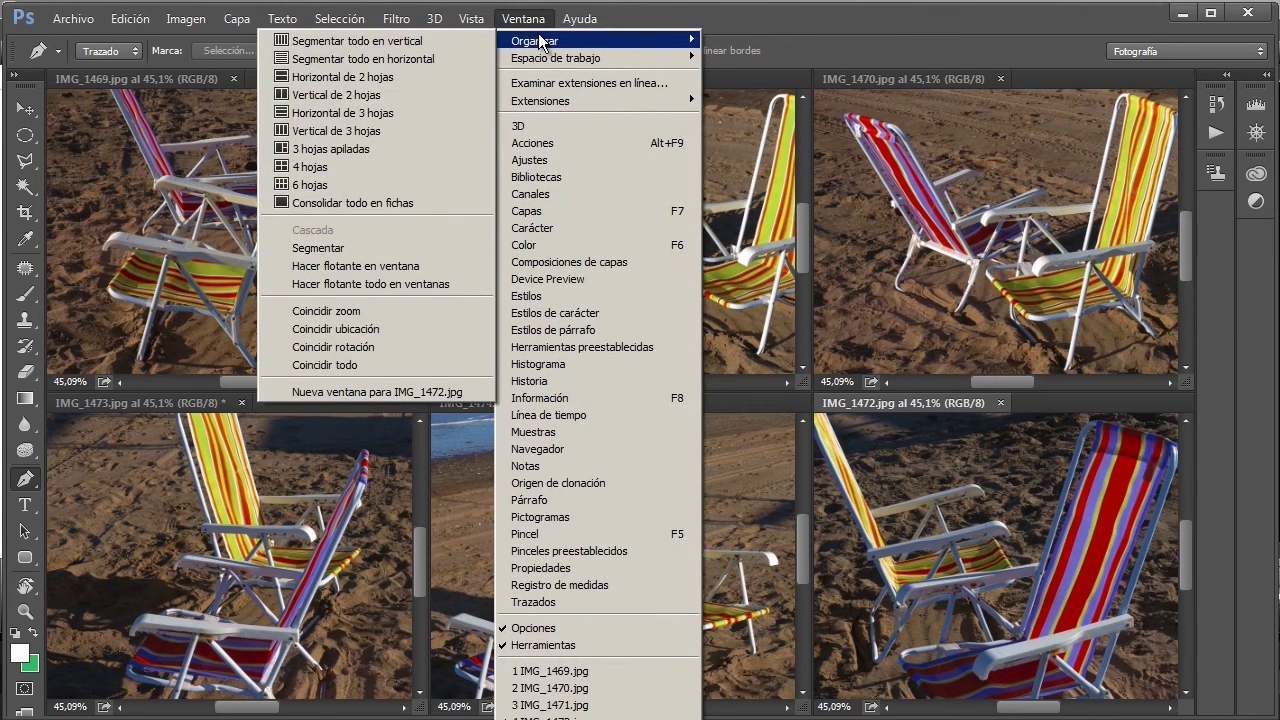
Tile the six photos as vertical strips, then restack them as full-width horizontal strips.
{"action": "left_click", "coordinate": [422, 42]}
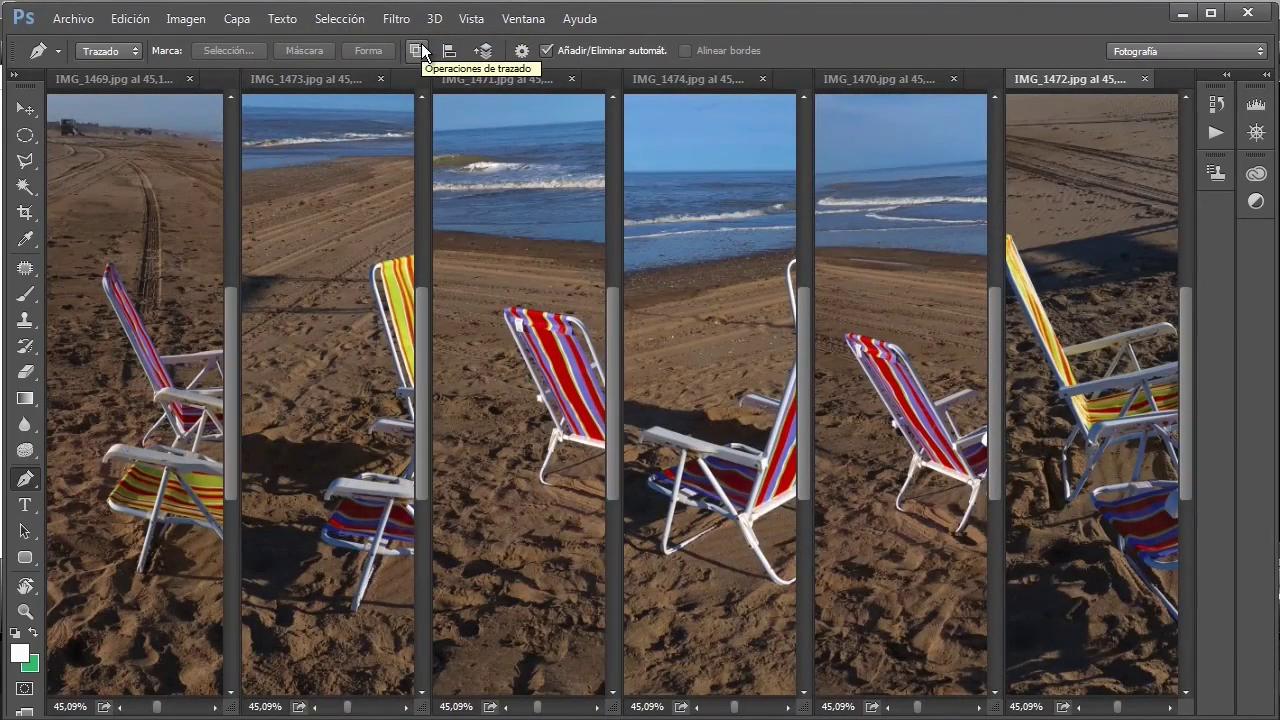
{"action": "left_click", "coordinate": [522, 22]}
{"action": "mouse_move", "coordinate": [535, 41]}
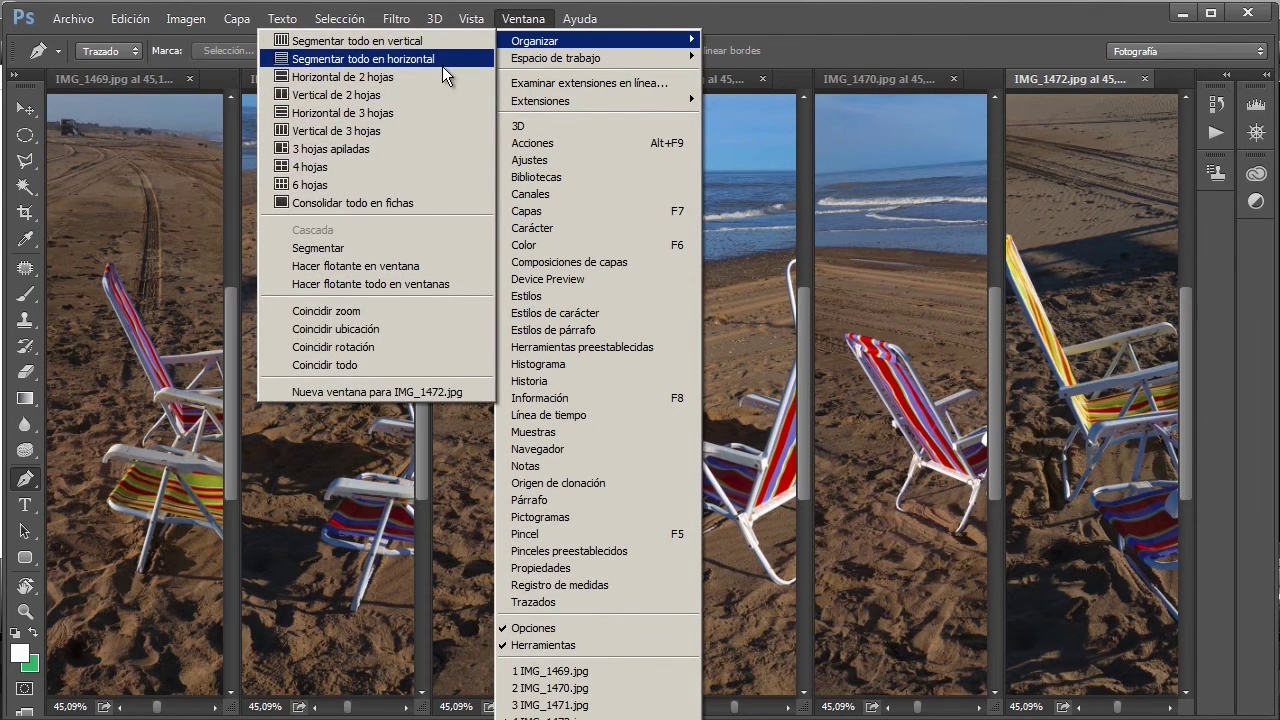
{"action": "left_click", "coordinate": [442, 60]}
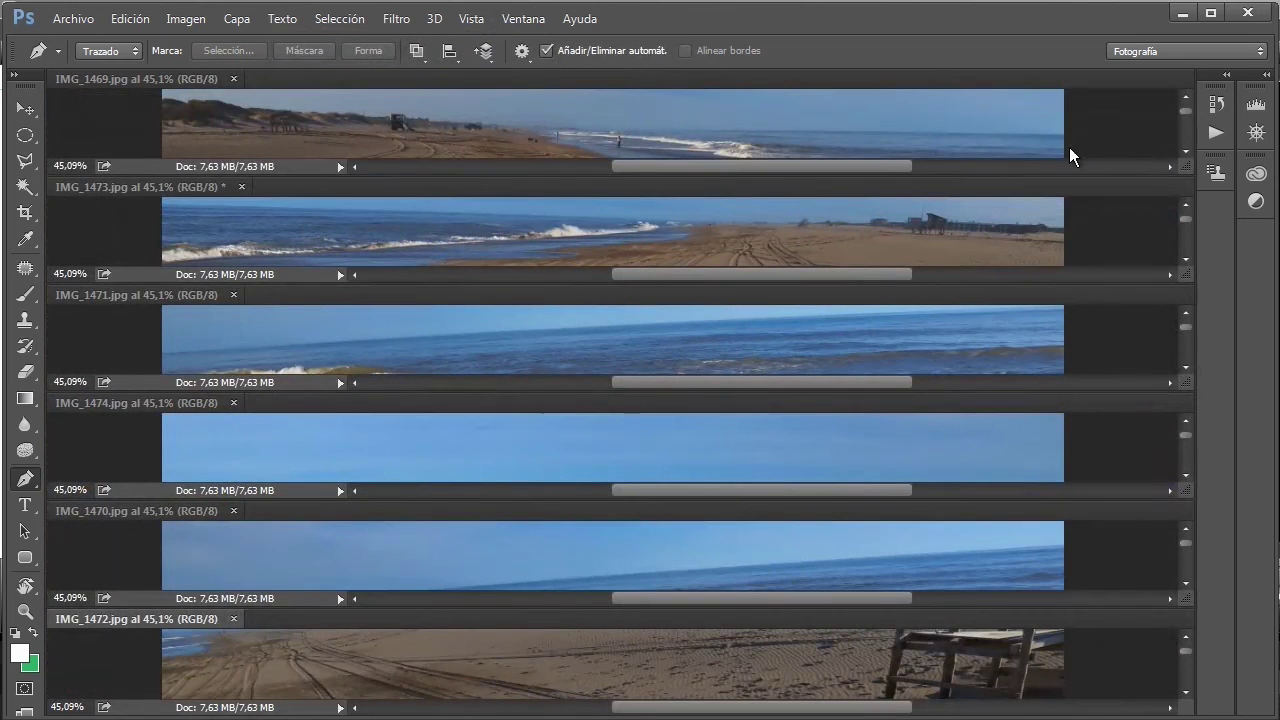
{"action": "left_click_drag", "start_coordinate": [1186, 120], "coordinate": [1186, 128]}
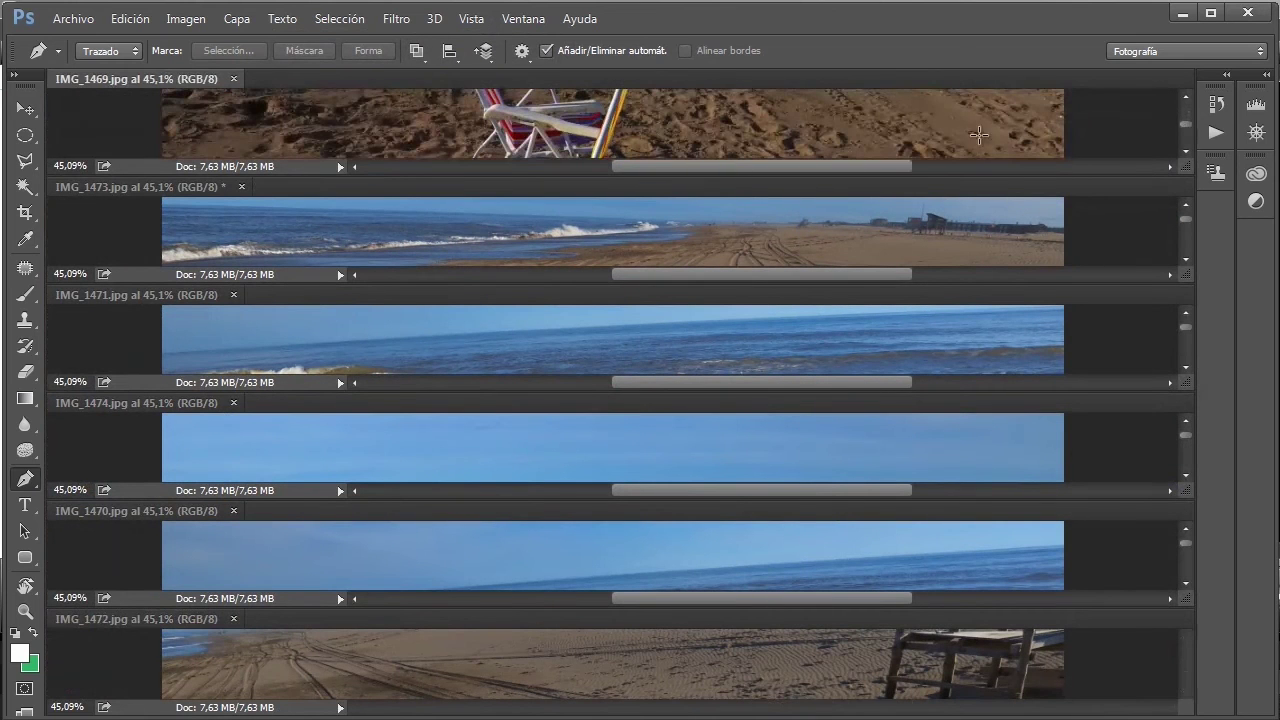
{"action": "left_click", "coordinate": [522, 18]}
{"action": "mouse_move", "coordinate": [535, 41]}
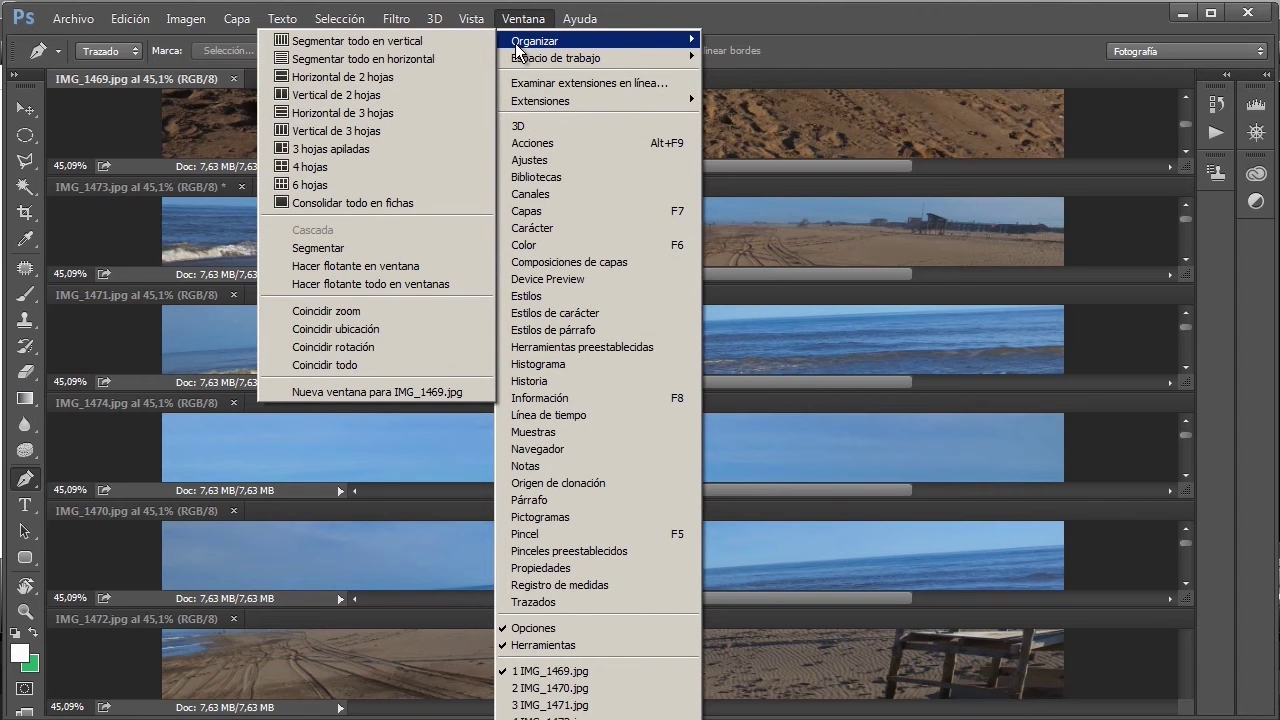
Consolidate all photos into tabs, then toggle the panels hidden, shown and hidden with Tab.
{"action": "left_click", "coordinate": [418, 206]}
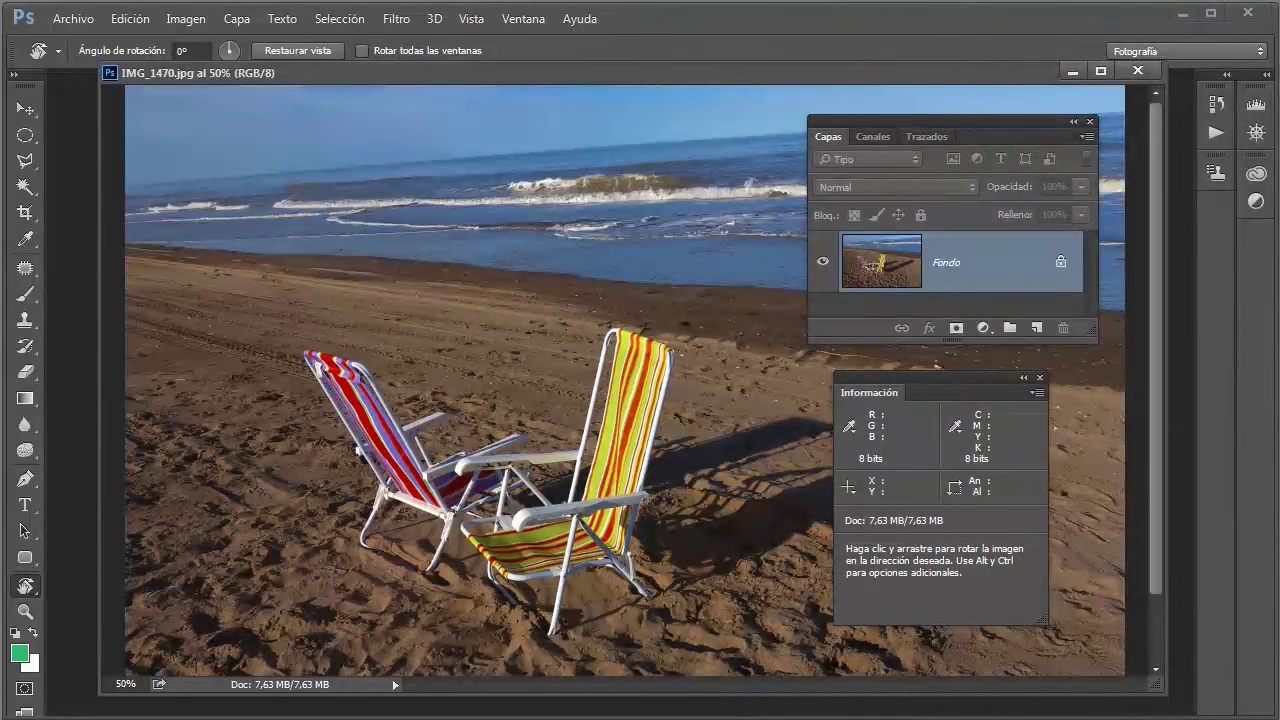
{"action": "key", "text": "Tab"}
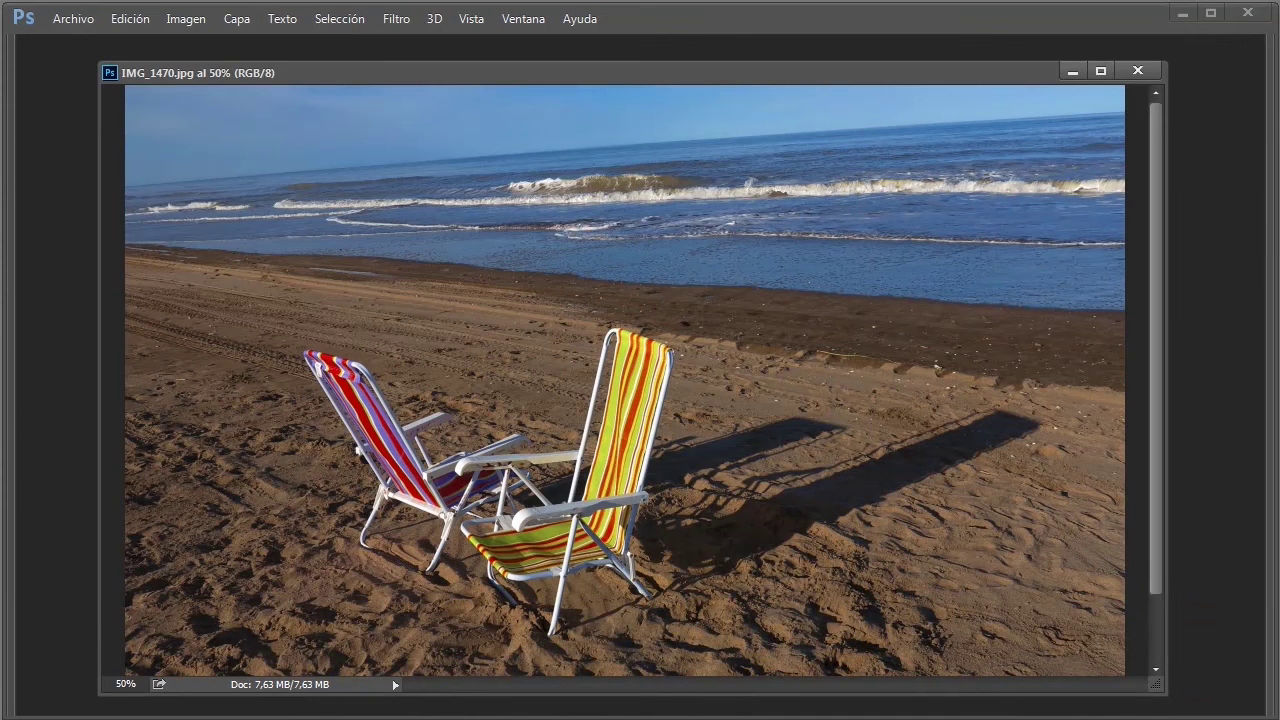
{"action": "key", "text": "Tab"}
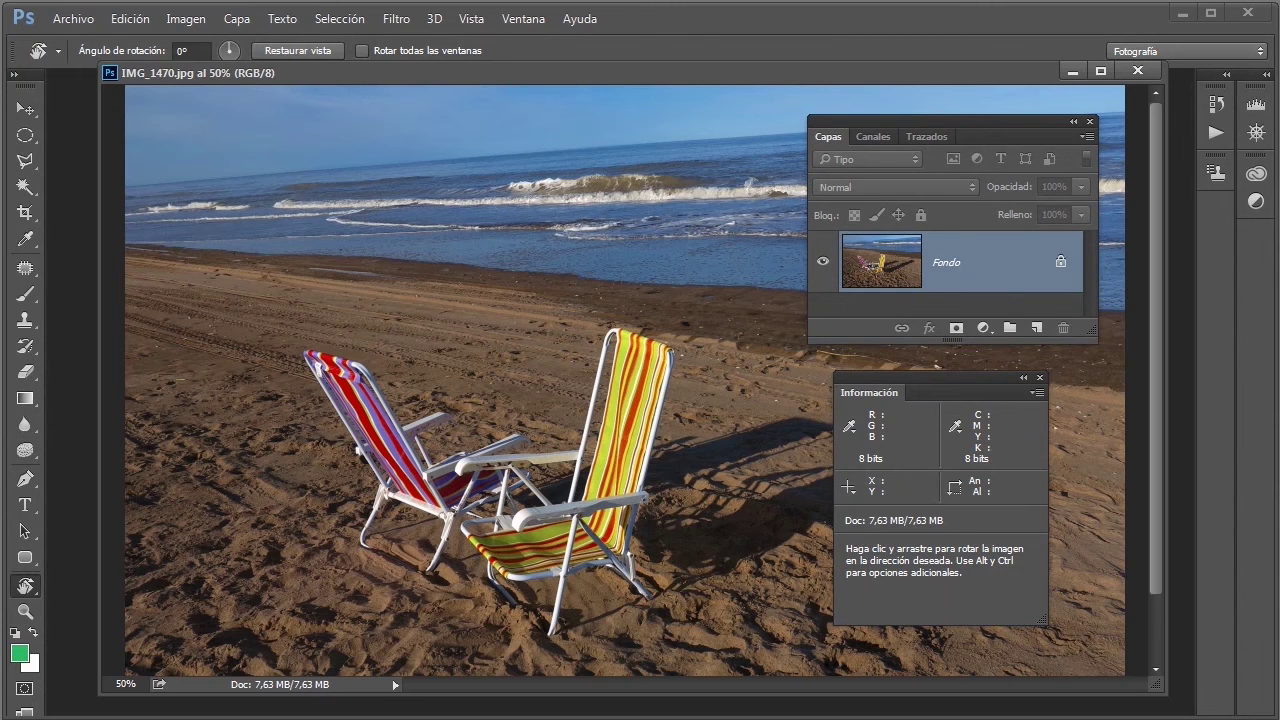
{"action": "key", "text": "Tab"}
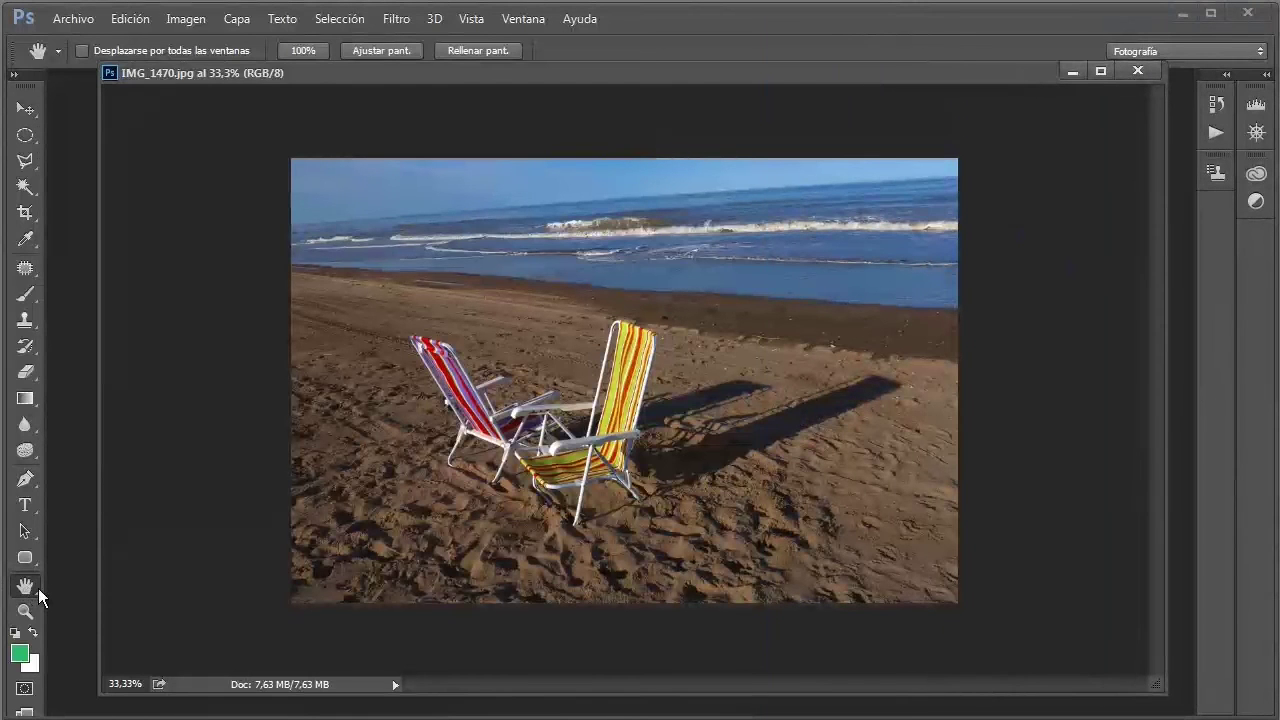
Switch to the Rotate View tool and spin IMG_1470's view to about 18°.
{"action": "right_click", "coordinate": [37, 595]}
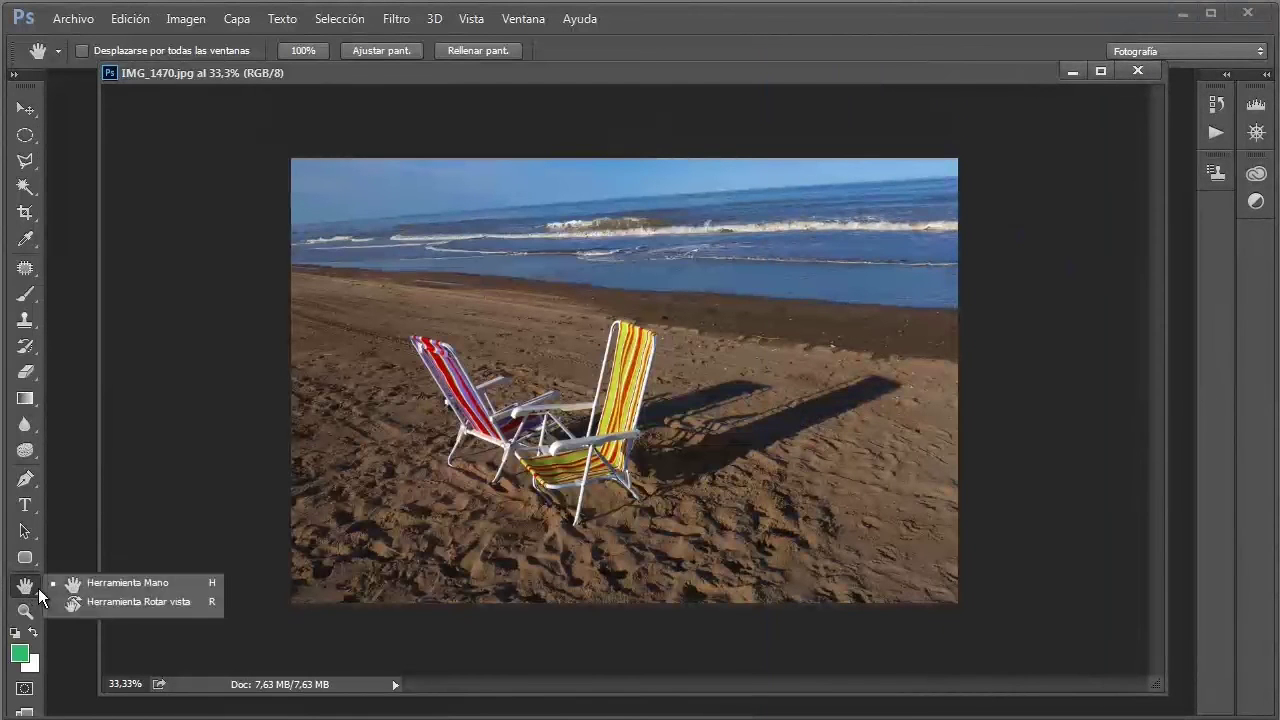
{"action": "left_click", "coordinate": [107, 600]}
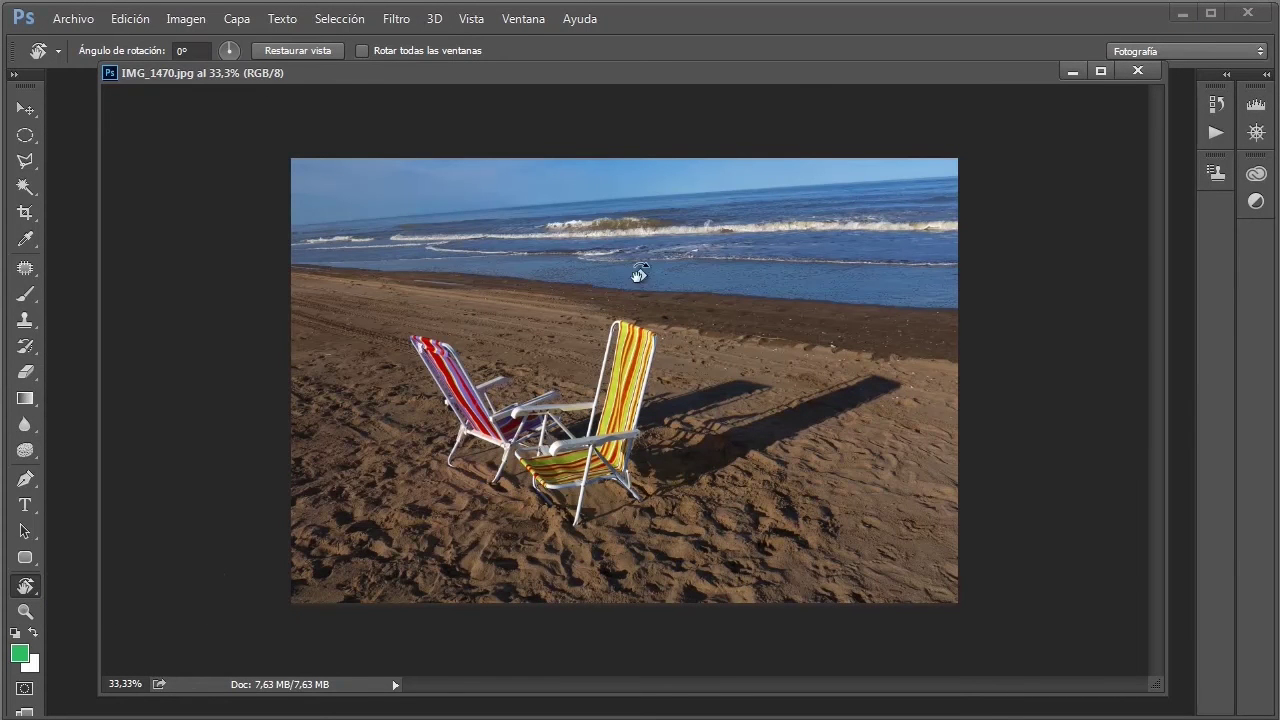
{"action": "left_click_drag", "start_coordinate": [1027, 172], "coordinate": [1022, 453]}
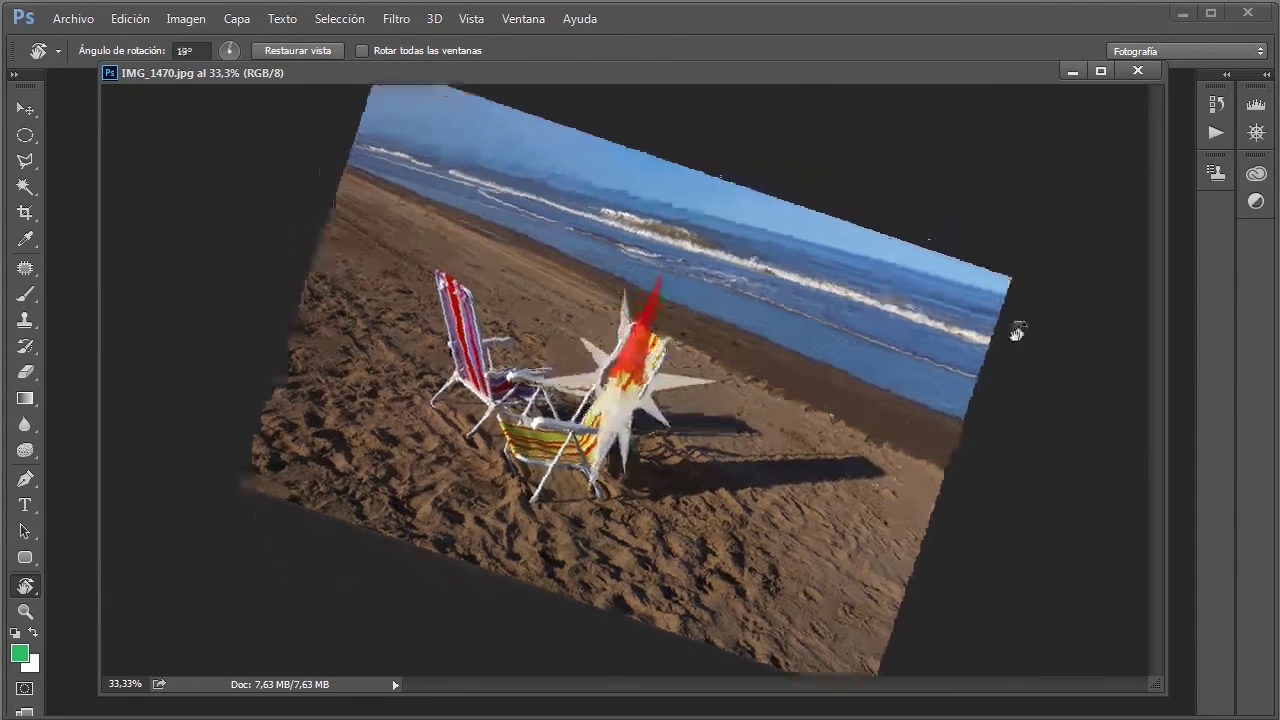
{"action": "left_click_drag", "start_coordinate": [1005, 540], "coordinate": [1030, 252]}
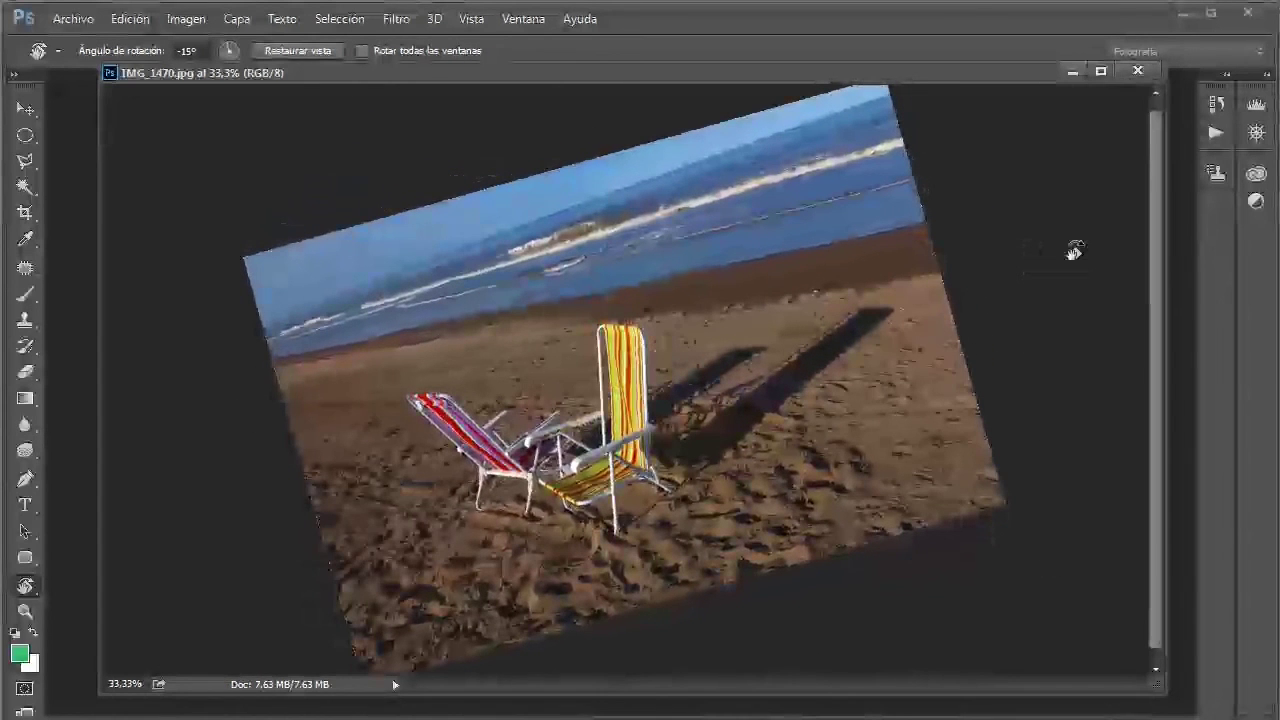
{"action": "left_click_drag", "start_coordinate": [1071, 208], "coordinate": [1069, 296]}
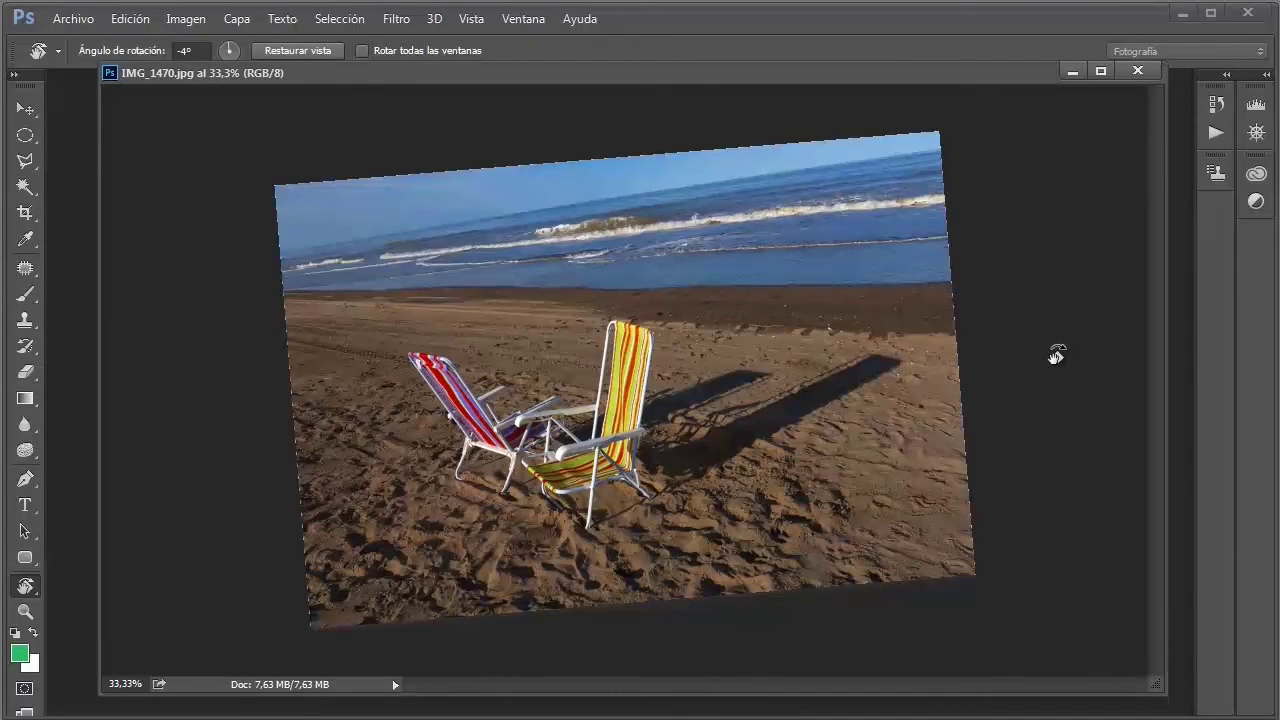
{"action": "left_click_drag", "start_coordinate": [1054, 417], "coordinate": [1038, 520]}
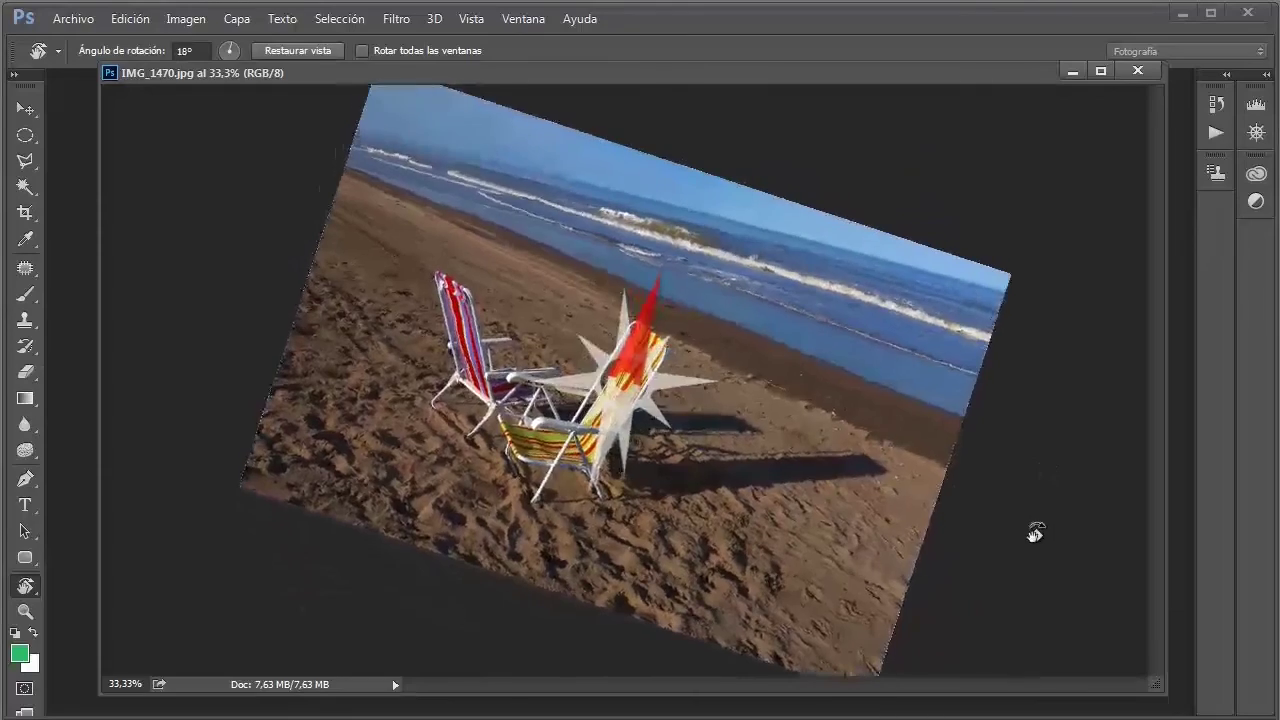
Zoom in to 100%, set the view angle to about 4°, then zoom back out to the whole photo.
{"action": "key", "text": "ctrl+plus"}
{"action": "key", "text": "ctrl+plus"}
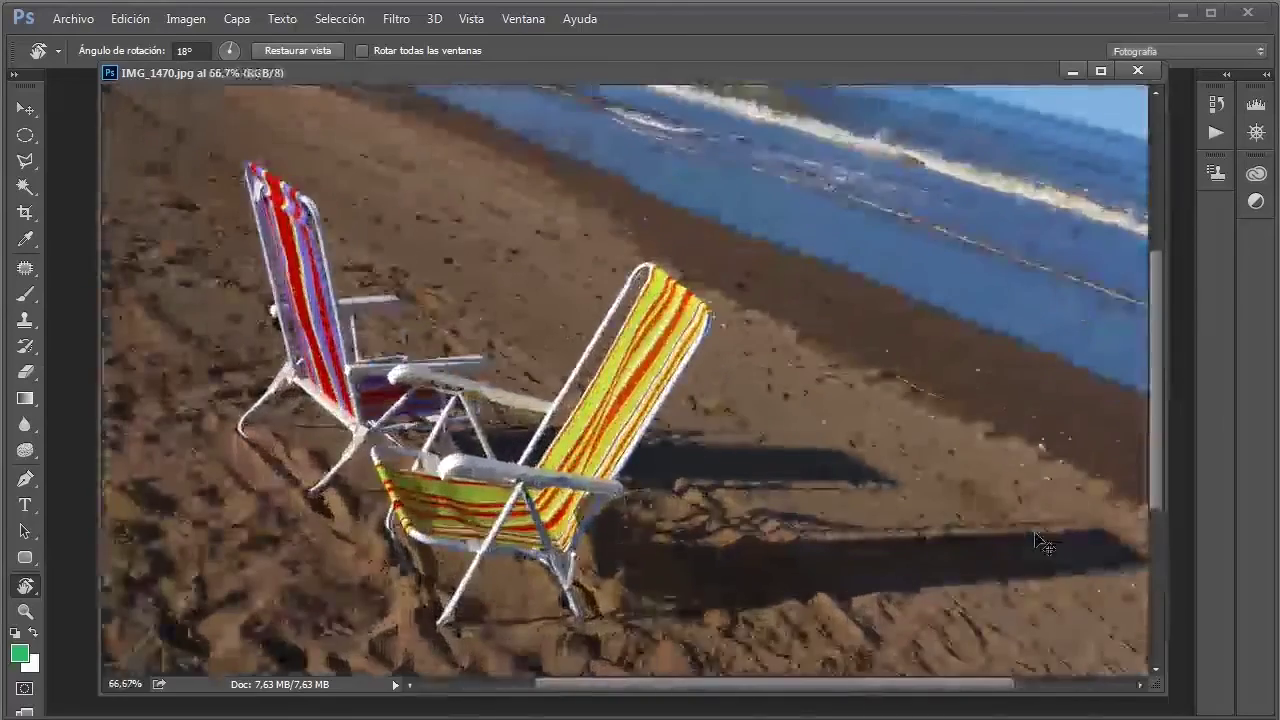
{"action": "key", "text": "ctrl+plus"}
{"action": "left_click_drag", "start_coordinate": [993, 413], "coordinate": [997, 457]}
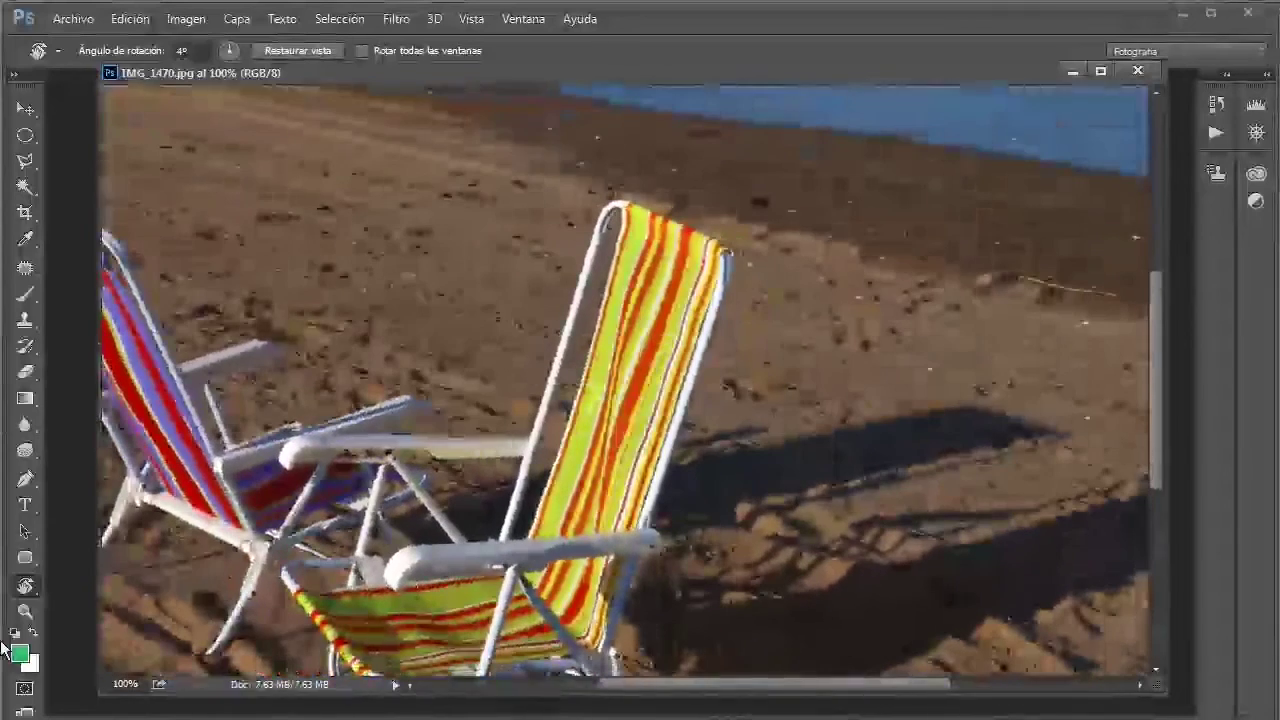
{"action": "right_click", "coordinate": [24, 588]}
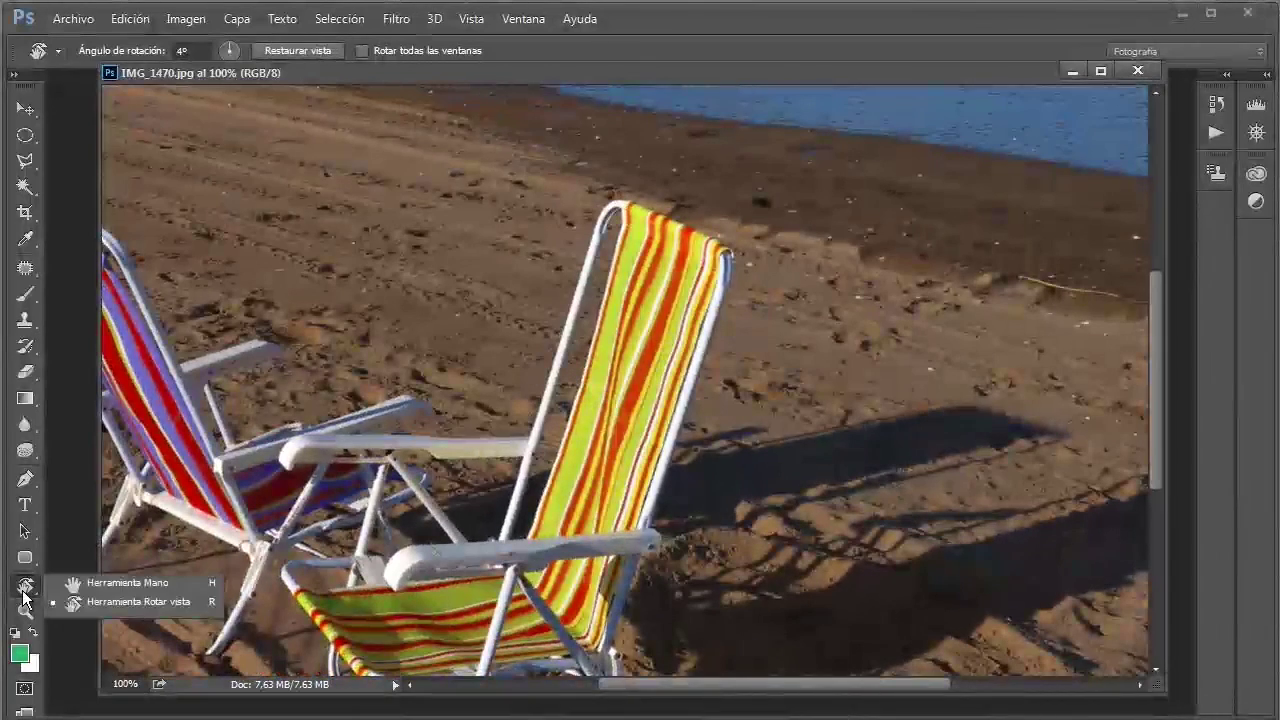
{"action": "left_click", "coordinate": [140, 597]}
{"action": "key", "text": "ctrl+minus"}
{"action": "key", "text": "ctrl+minus"}
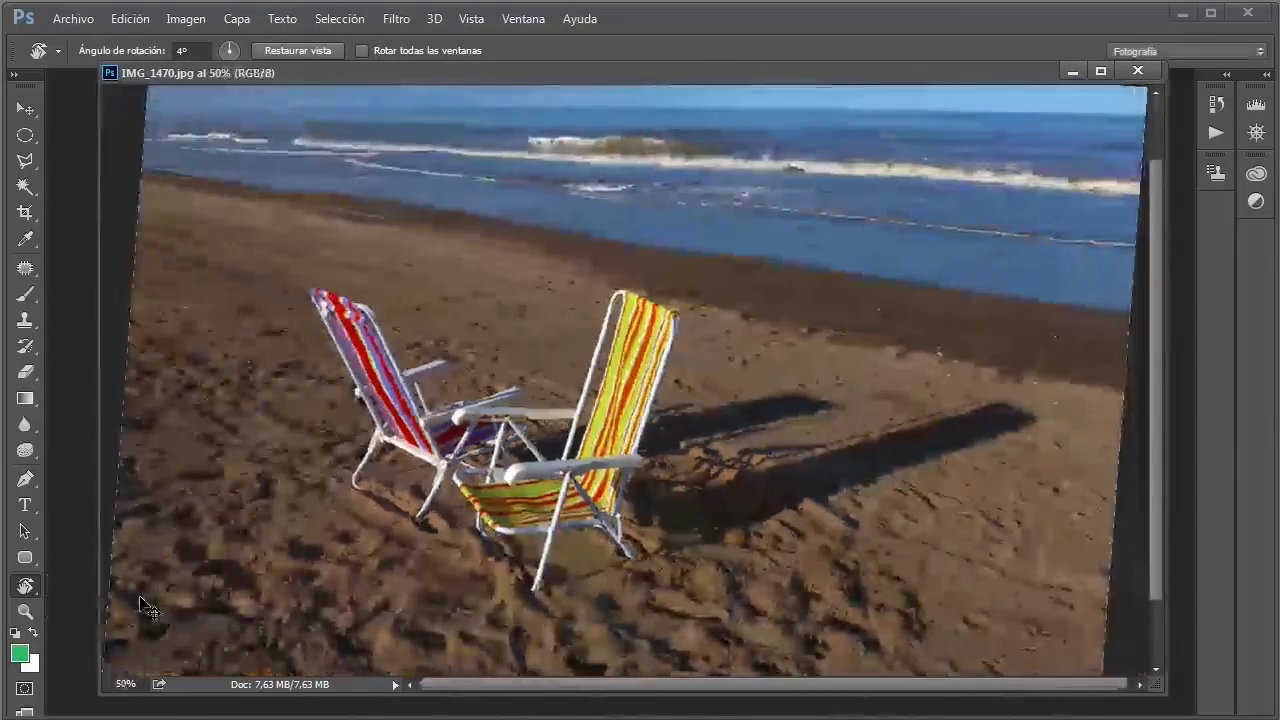
{"action": "key", "text": "ctrl+minus"}
{"action": "key", "text": "Escape"}
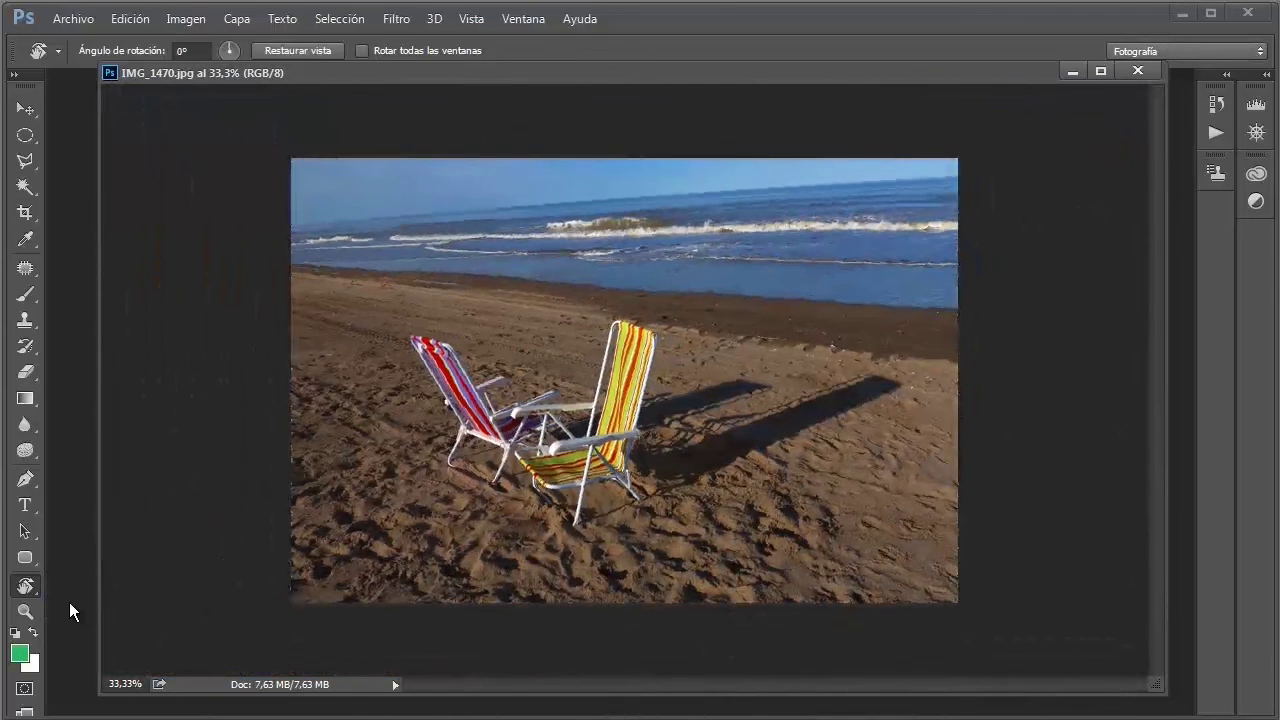